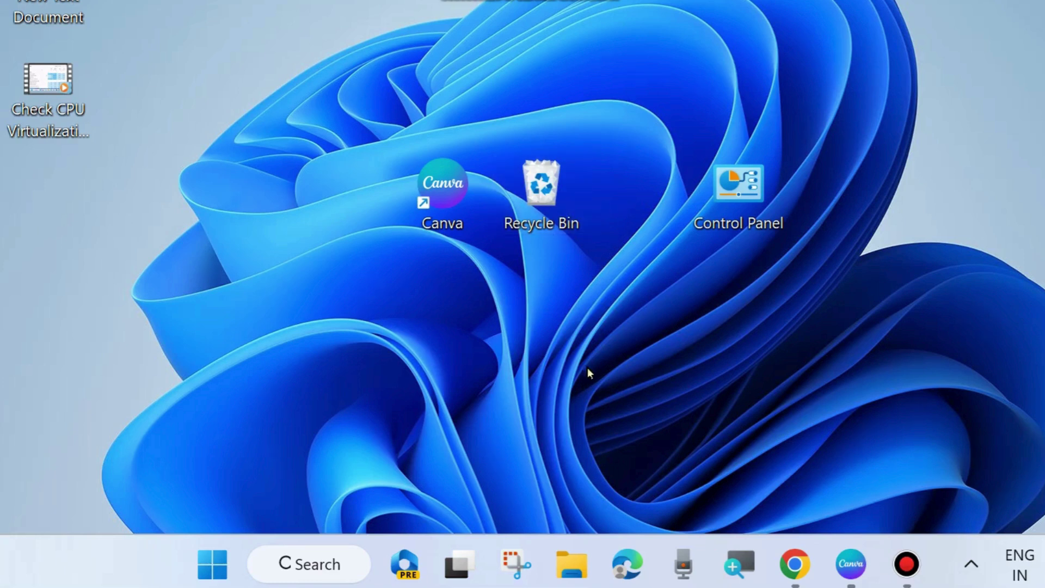
# Open Task Manager's performance overview from the Start quick-link menu, then close it
pyautogui.rightClick(218, 563)
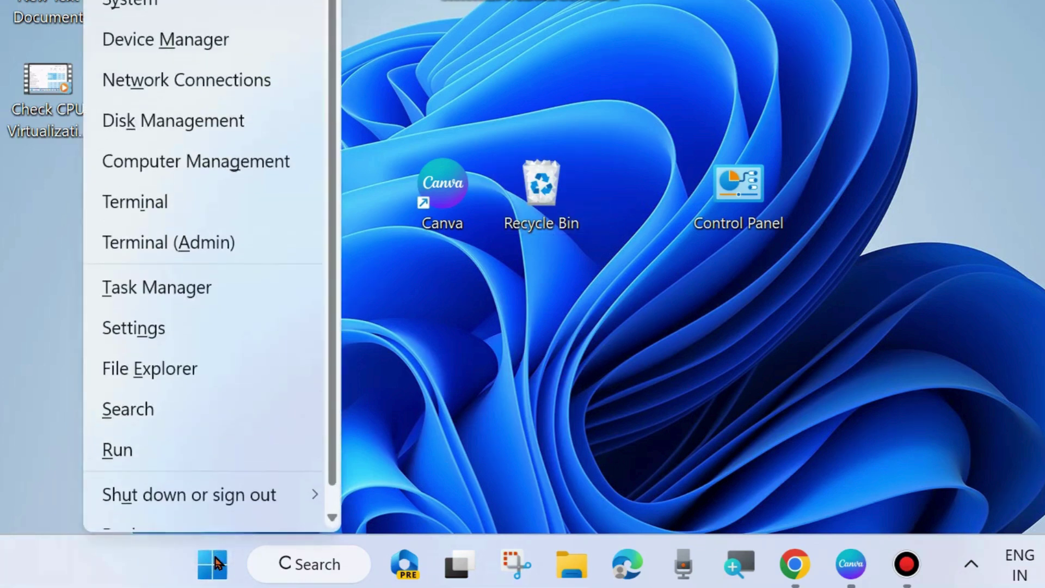
pyautogui.click(162, 292)
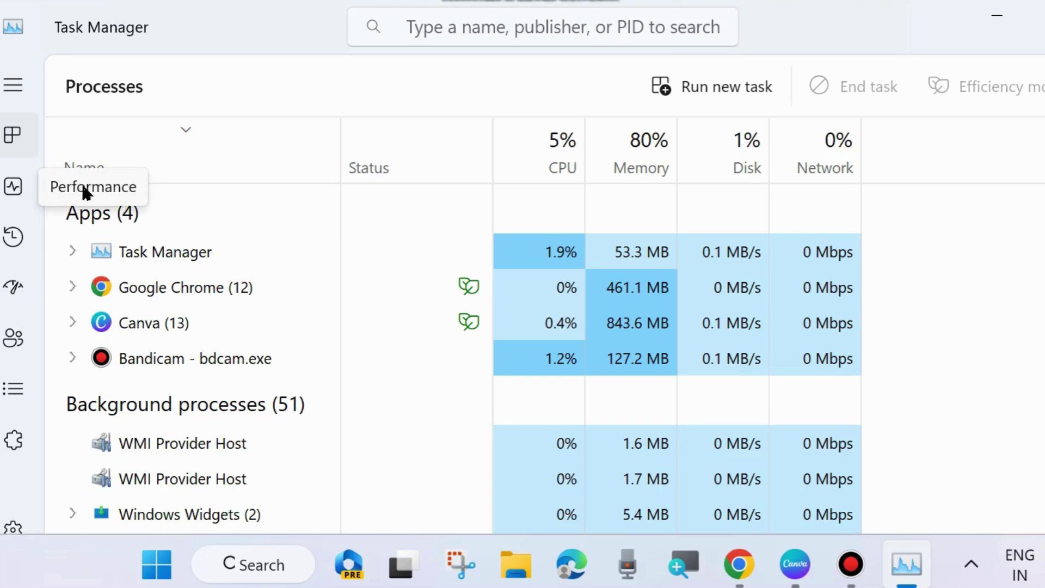
pyautogui.click(13, 187)
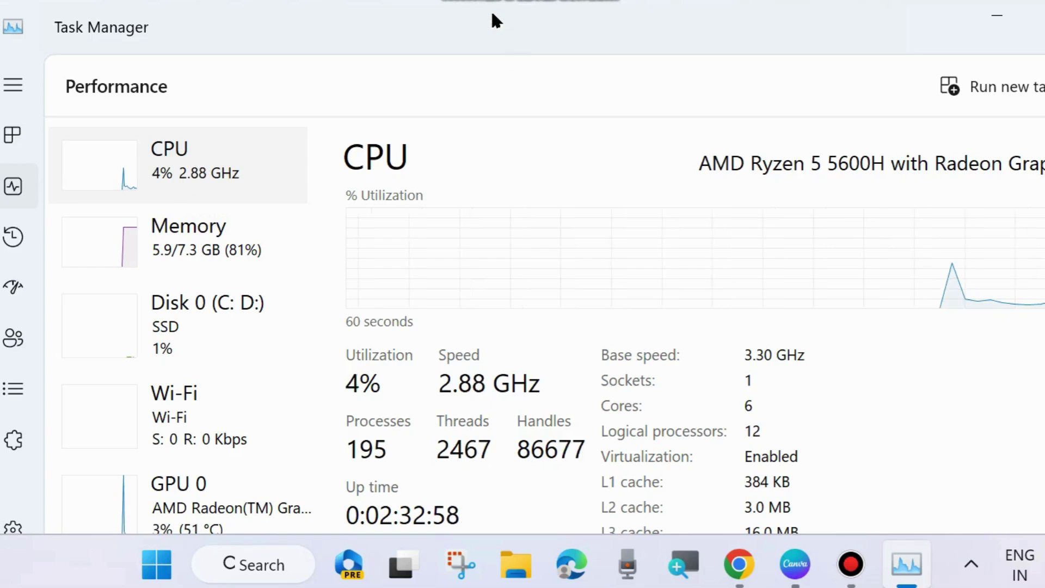
pyautogui.moveTo(491, 8); pyautogui.dragTo(452, 3)
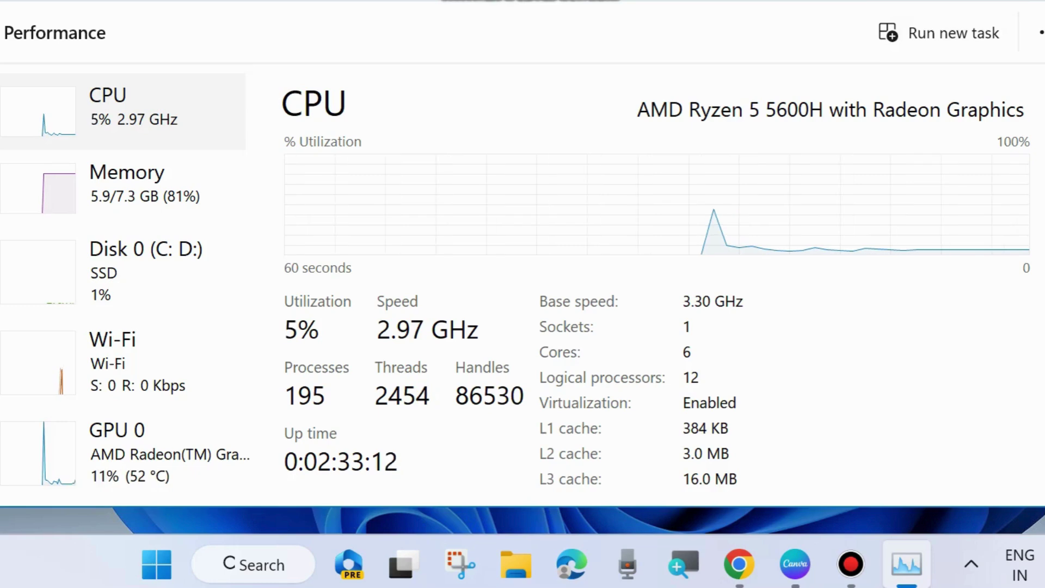
pyautogui.hotkey('alt', 'F4')
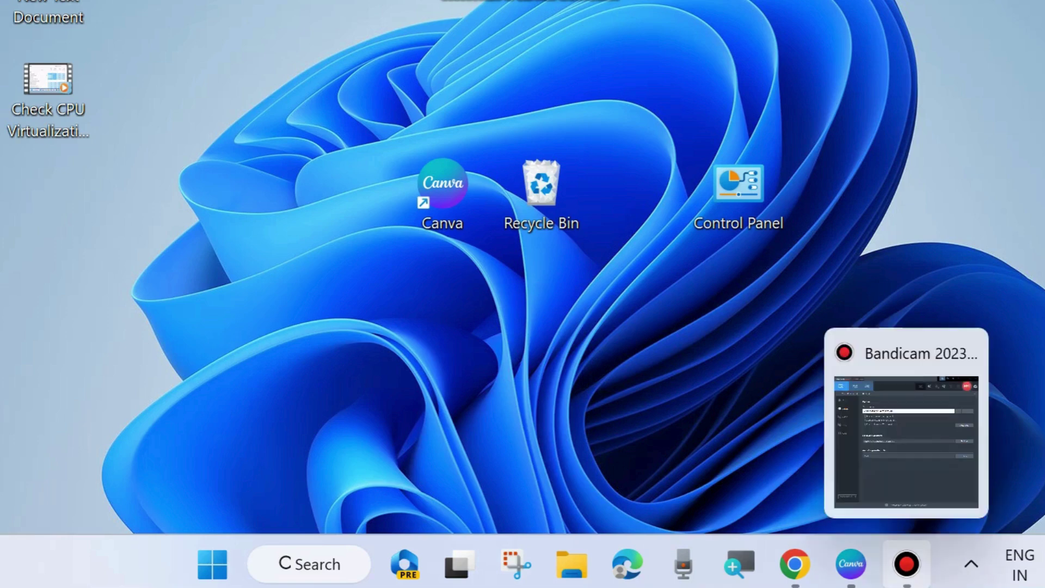
# Open the Run box from the quick-link menu and enter services.msc
pyautogui.rightClick(215, 569)
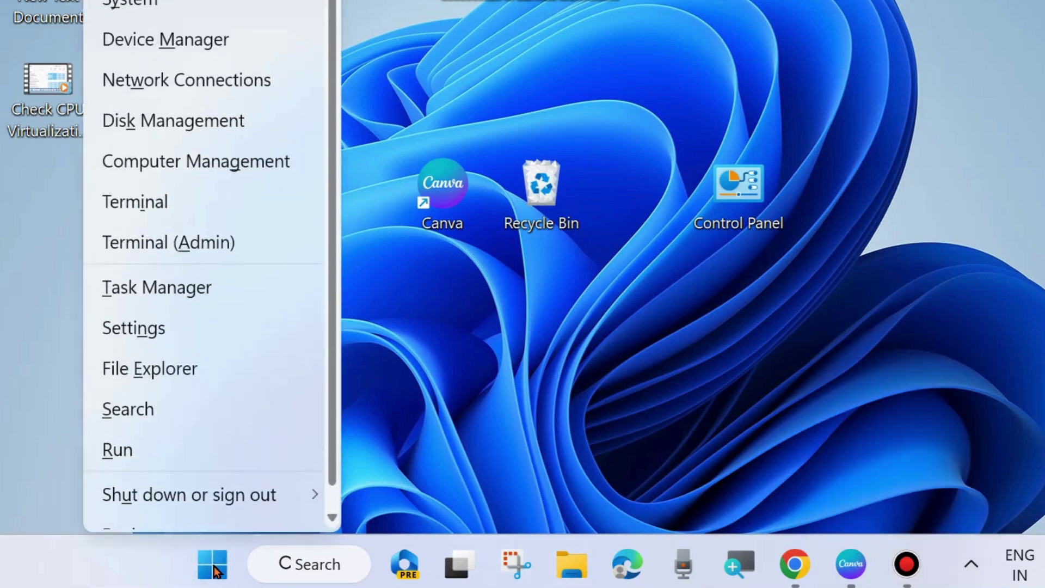
pyautogui.click(152, 450)
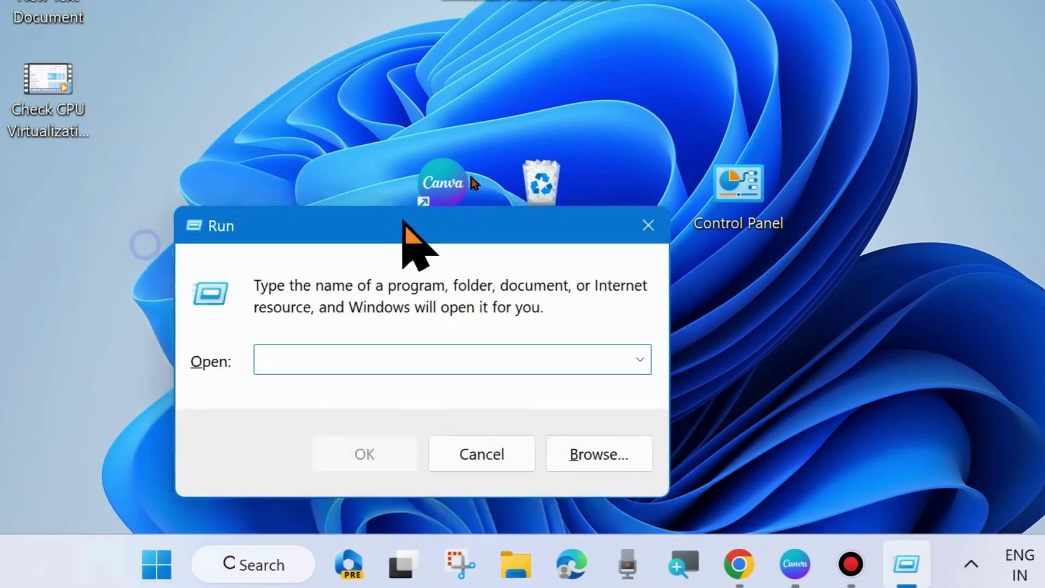
pyautogui.moveTo(403, 221); pyautogui.dragTo(544, 94)
pyautogui.write('ser')
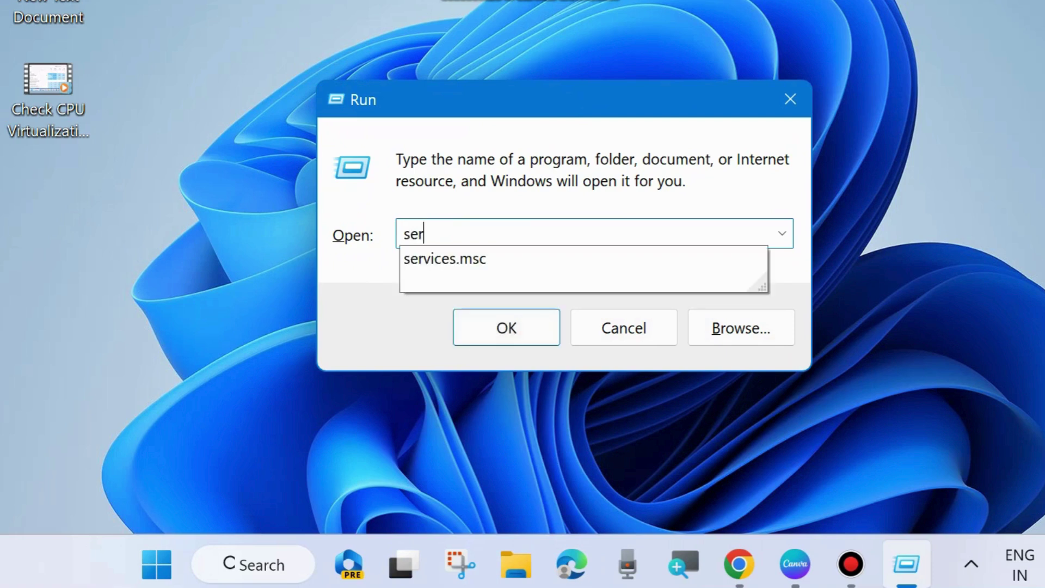
pyautogui.write('vices.msc')
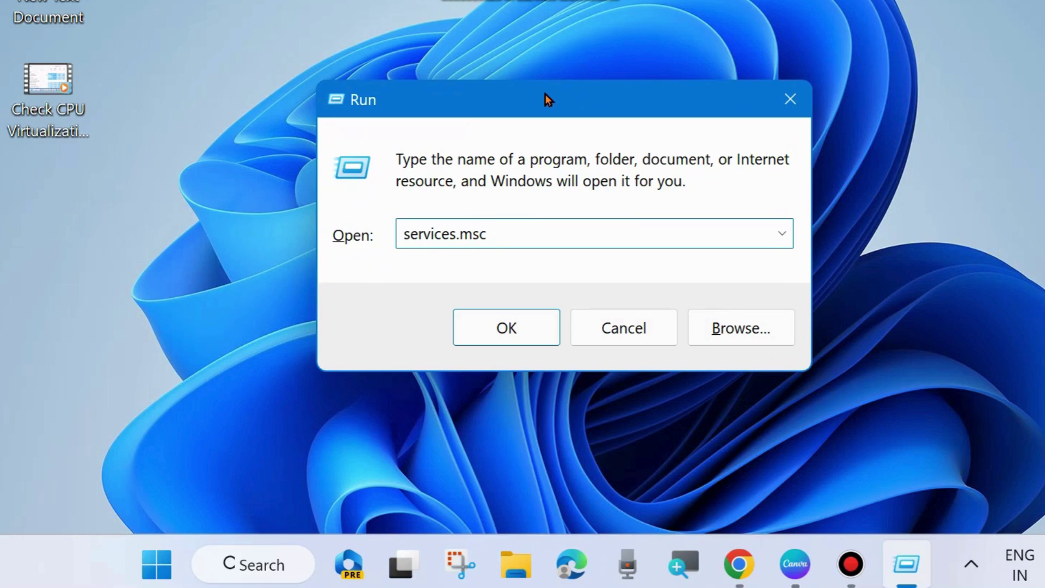
# Launch the Services console and scroll down to the Hyper-V services
pyautogui.click(508, 328)
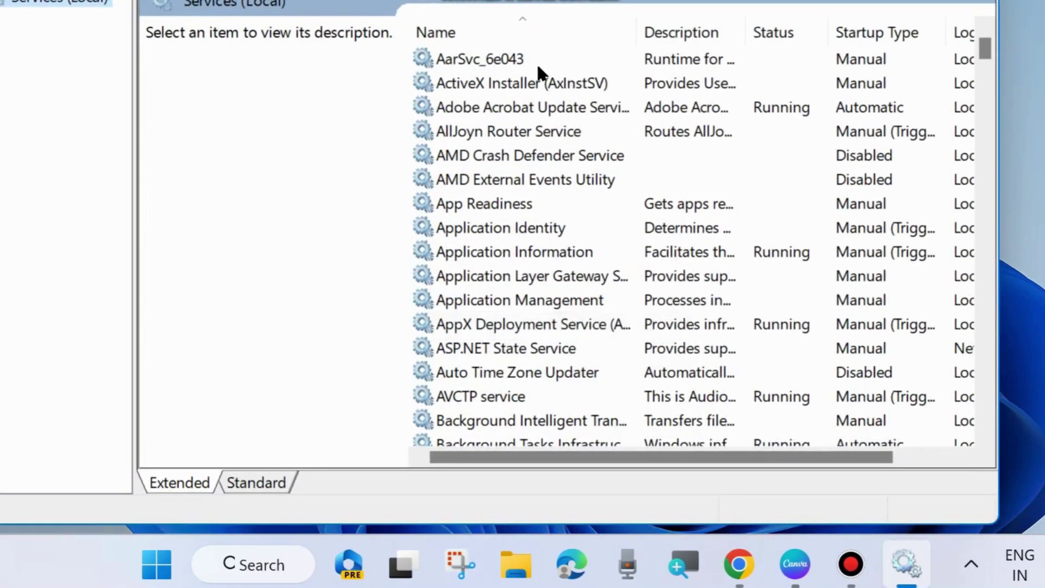
pyautogui.scroll(-15, 495, 301)
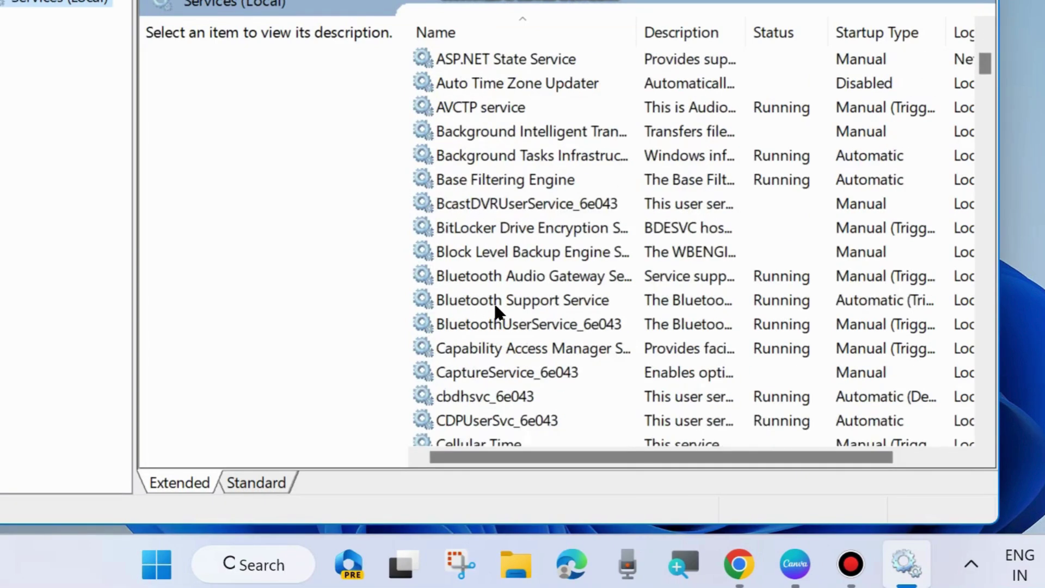
pyautogui.scroll(-14, 495, 301)
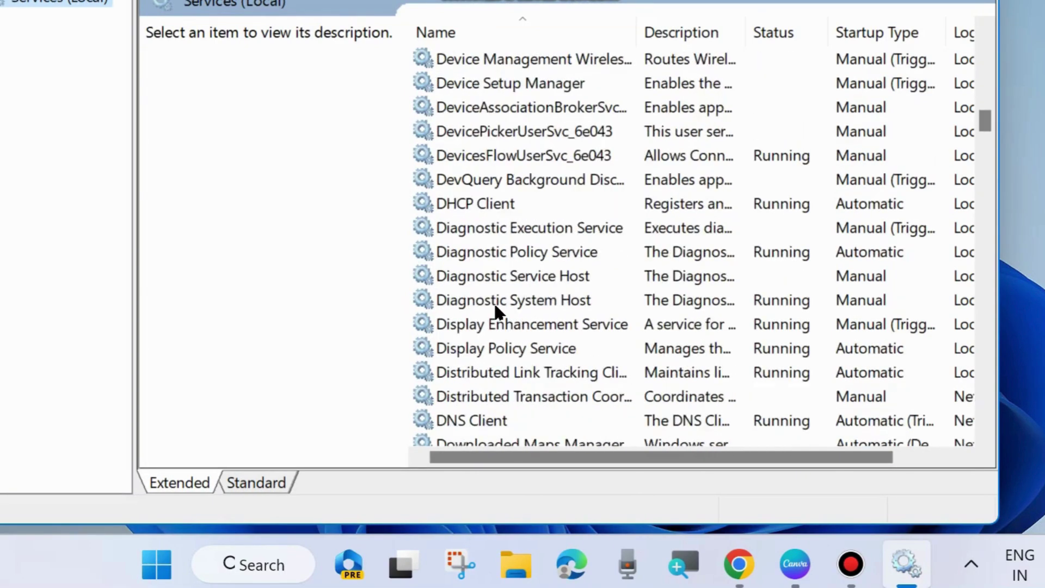
pyautogui.scroll(-5, 494, 302)
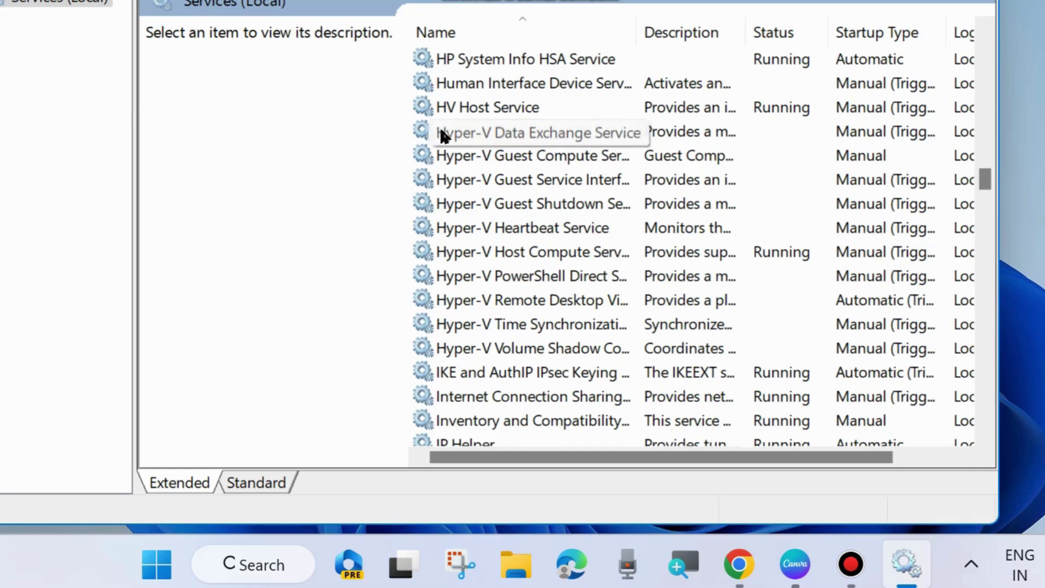
# Inspect each Hyper-V service, from Data Exchange through Volume Shadow Copy Requestor
pyautogui.click(693, 135)
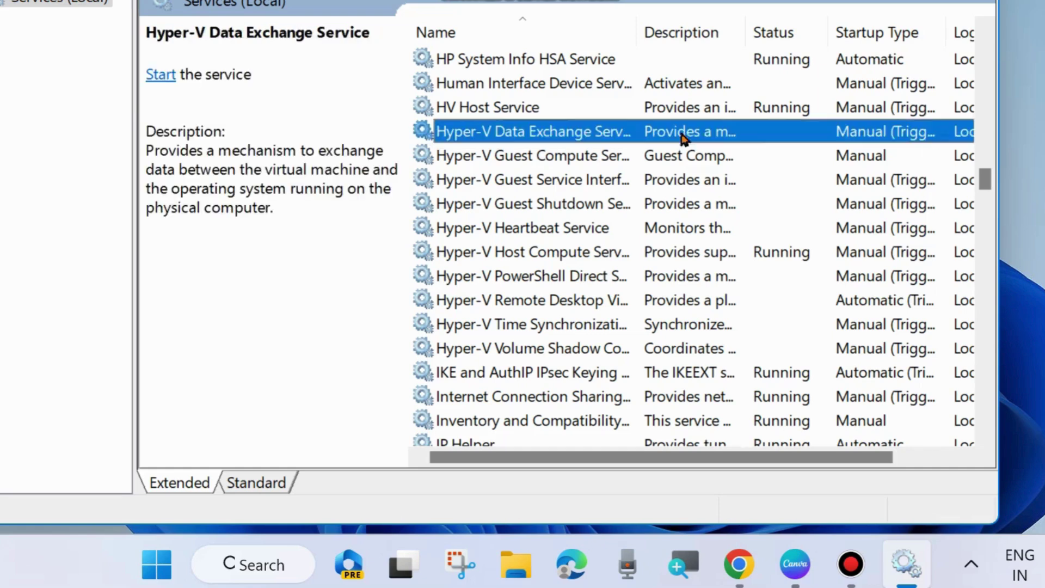
pyautogui.click(594, 156)
pyautogui.click(564, 180)
pyautogui.click(555, 204)
pyautogui.click(550, 229)
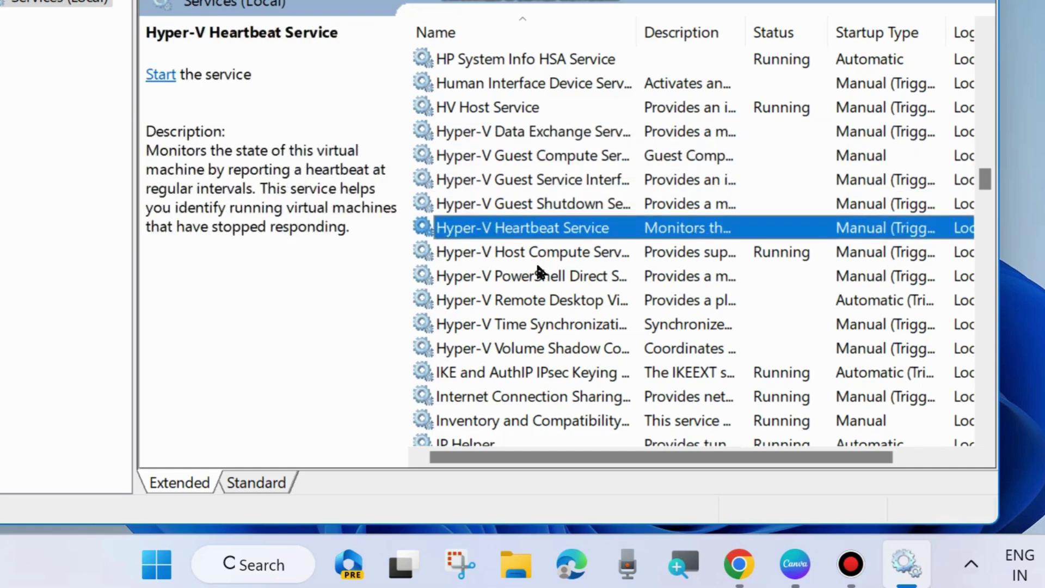
pyautogui.click(537, 276)
pyautogui.click(535, 300)
pyautogui.click(533, 325)
pyautogui.click(531, 348)
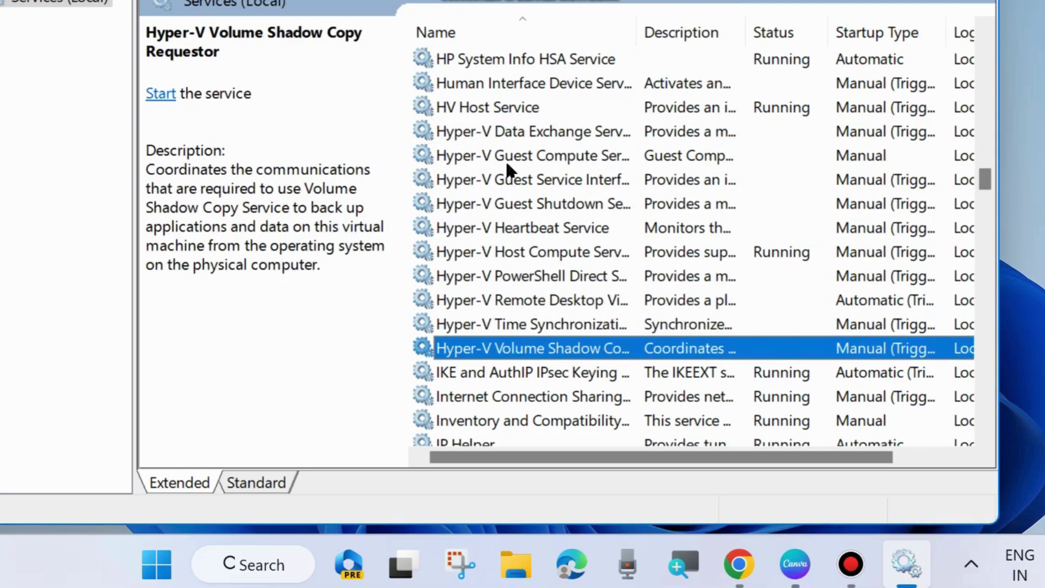
# Try starting the Hyper-V Data Exchange Service and dismiss the started-then-stopped warning
pyautogui.rightClick(453, 133)
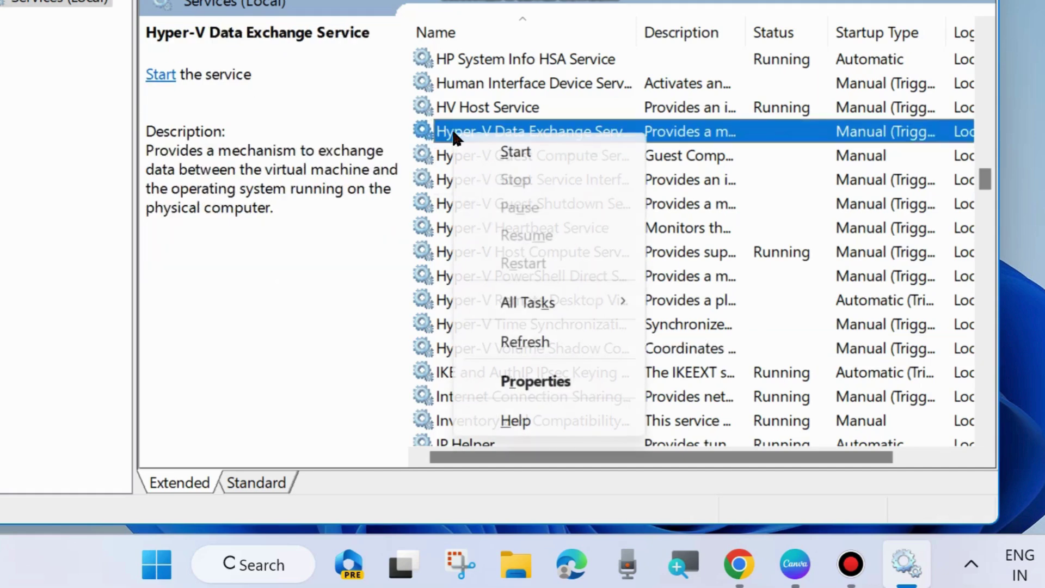
pyautogui.click(515, 154)
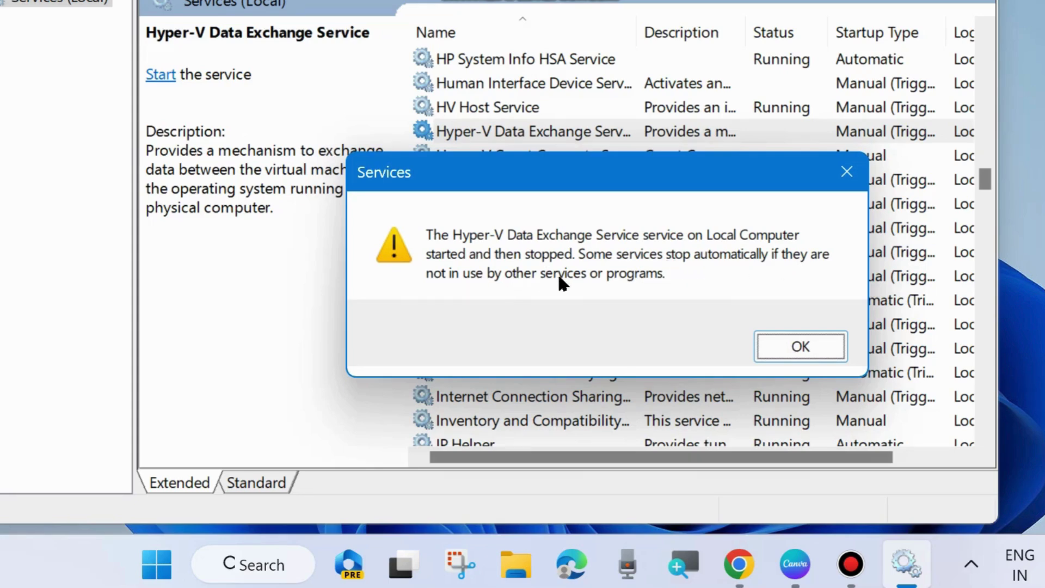
pyautogui.click(795, 346)
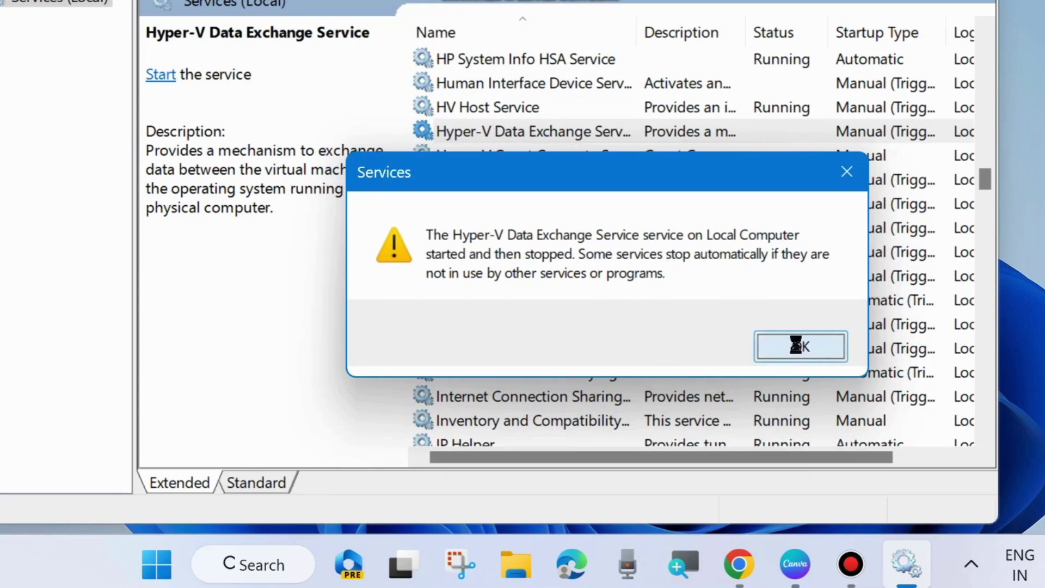
# Check the action menus for Heartbeat, Volume Shadow Copy, time sync and PowerShell Direct services
pyautogui.rightClick(488, 226)
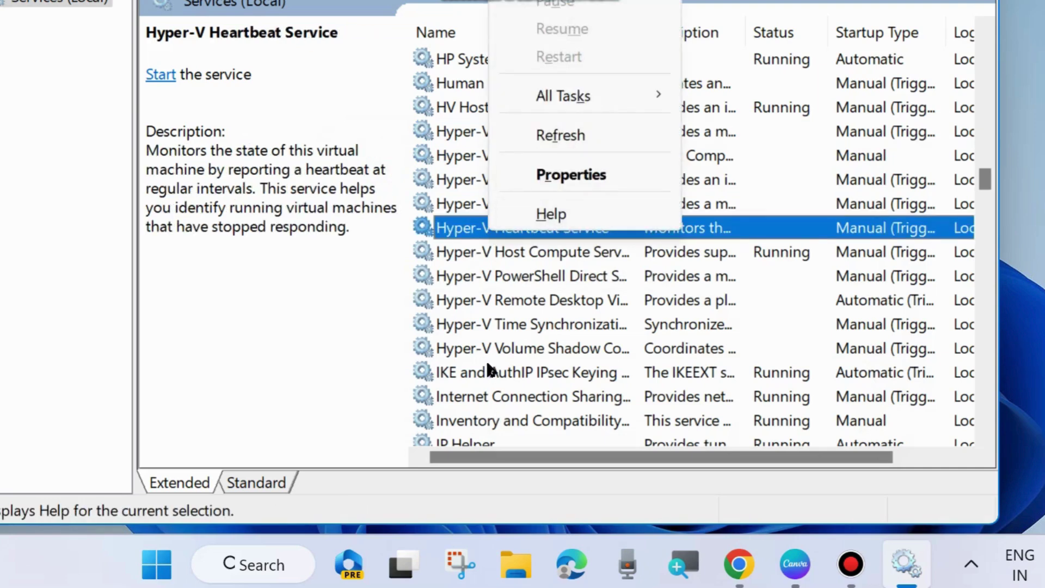
pyautogui.click(470, 347)
pyautogui.rightClick(471, 347)
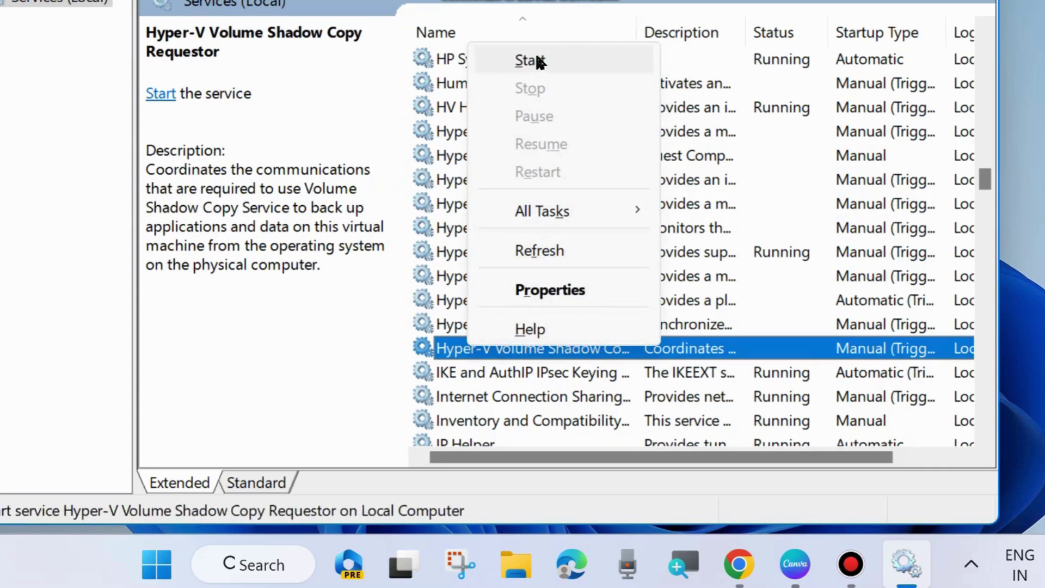
pyautogui.click(445, 329)
pyautogui.rightClick(443, 325)
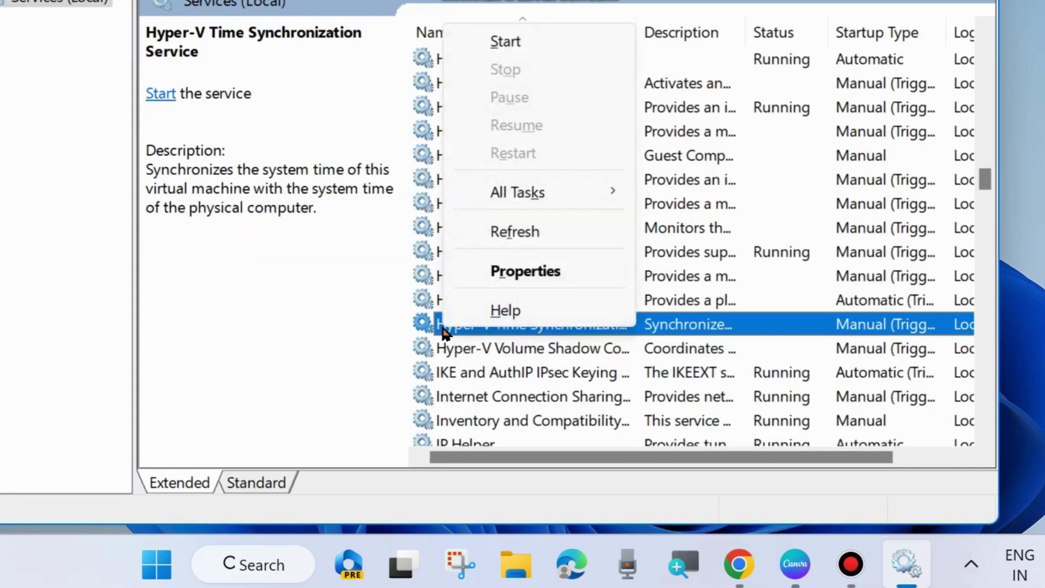
pyautogui.click(431, 279)
pyautogui.rightClick(430, 279)
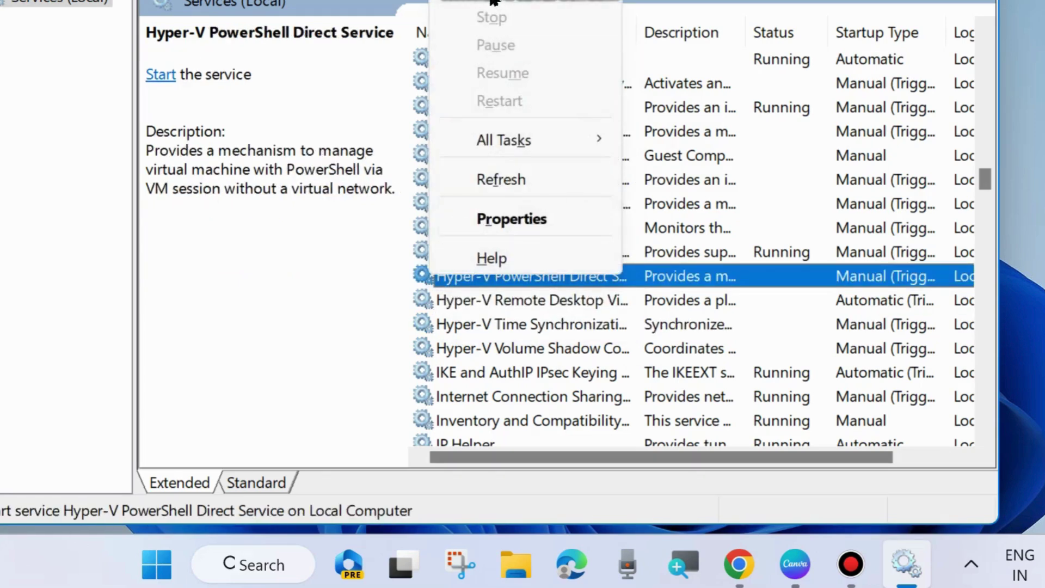
# Set the Hyper-V PowerShell Direct Service startup type to Automatic and apply it
pyautogui.press('Escape')
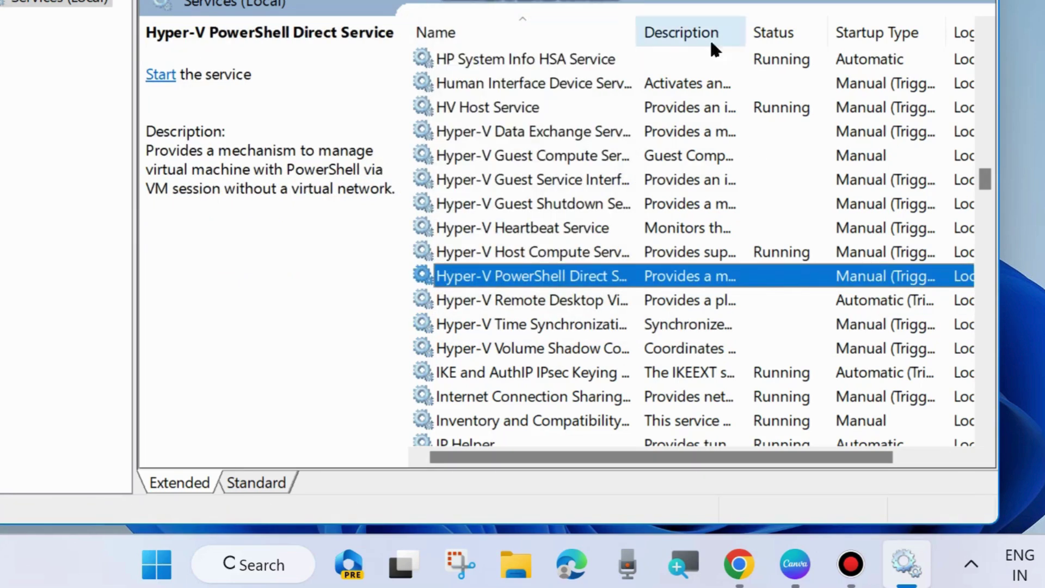
pyautogui.doubleClick(495, 276)
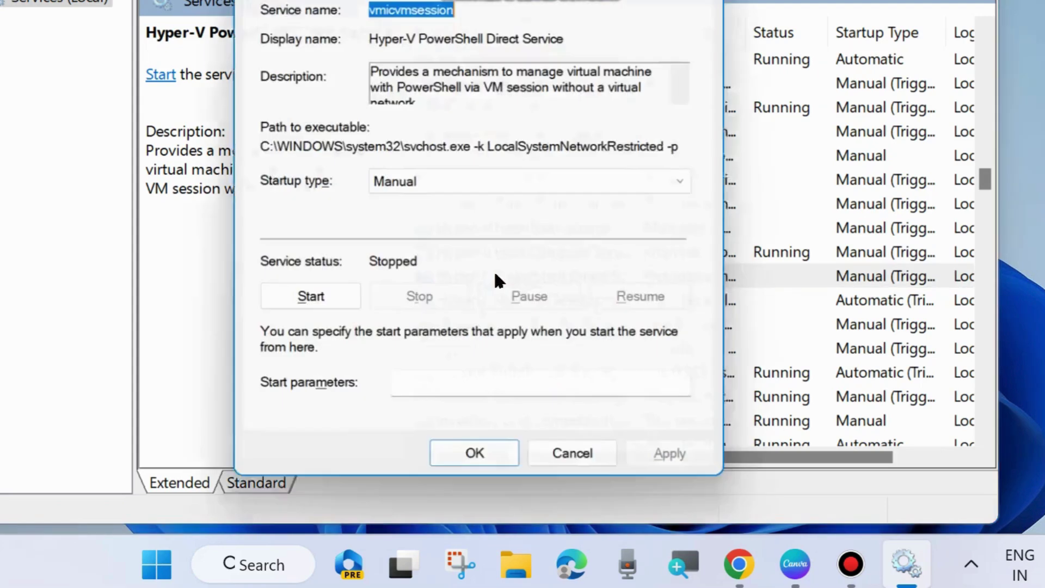
pyautogui.click(449, 188)
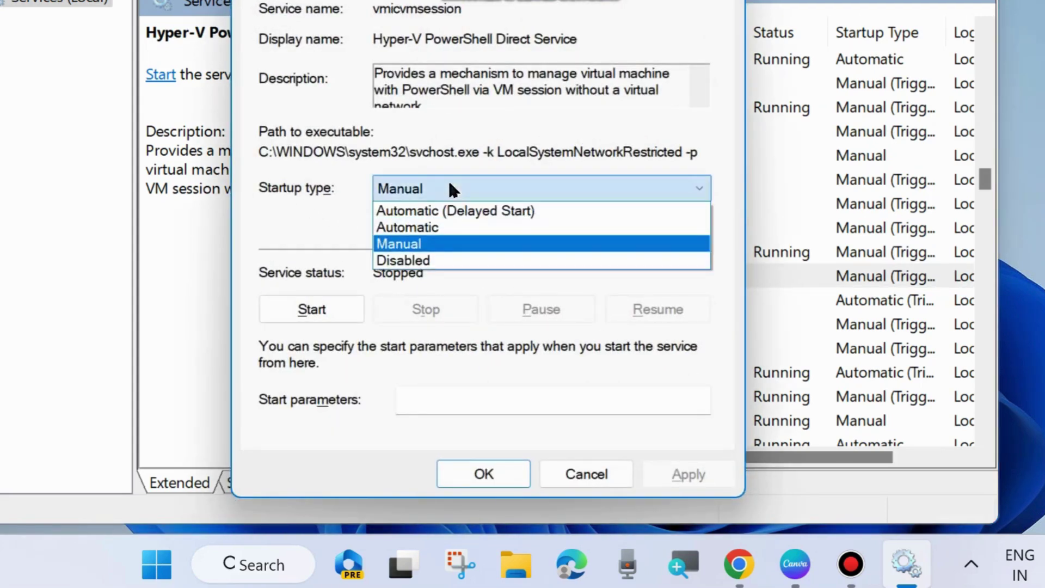
pyautogui.click(434, 228)
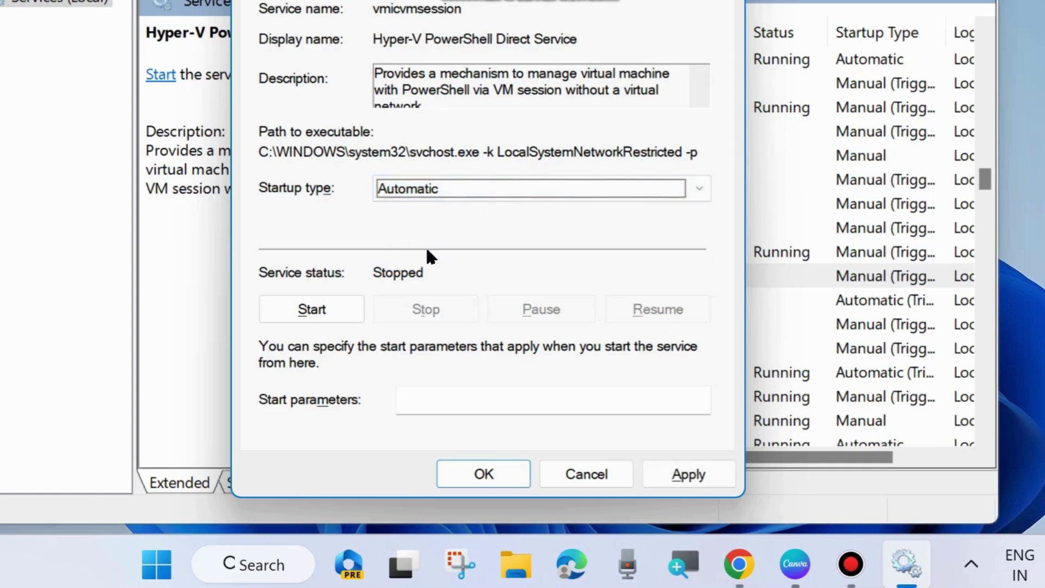
pyautogui.click(686, 473)
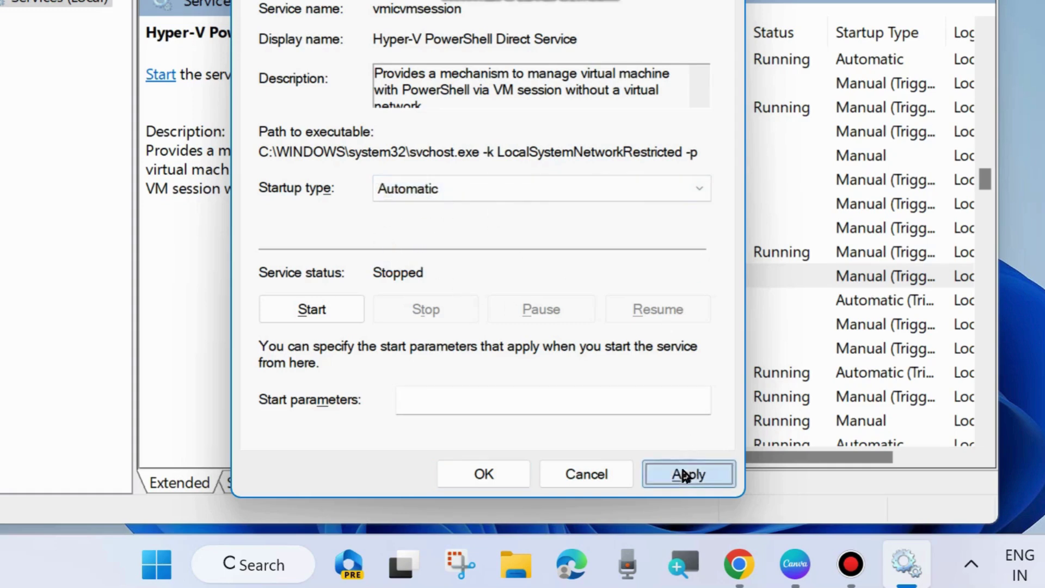
pyautogui.click(485, 475)
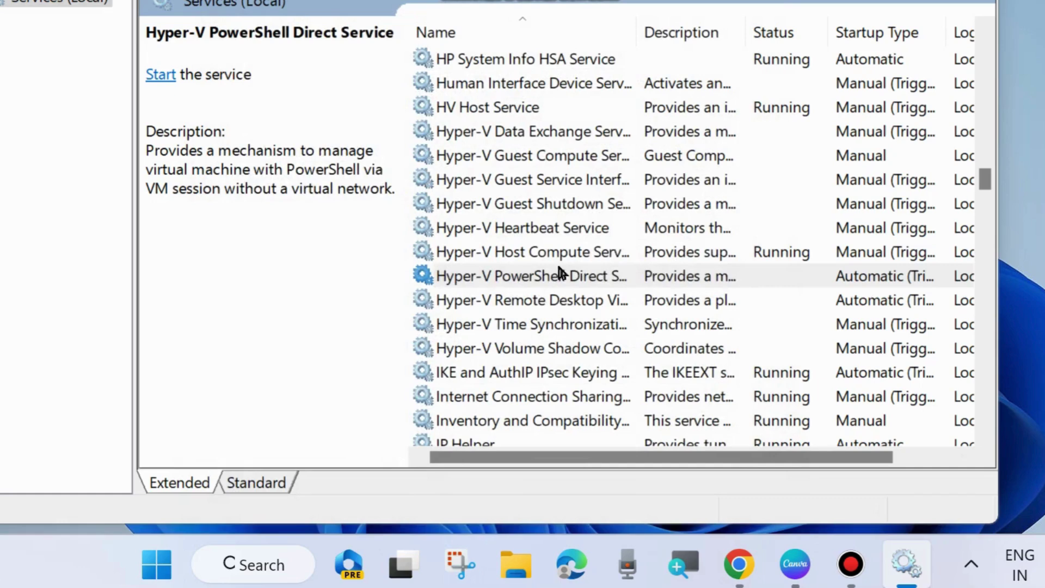
# Set the Hyper-V Heartbeat Service startup type to Automatic, apply it, and close Services
pyautogui.click(489, 229)
pyautogui.doubleClick(488, 228)
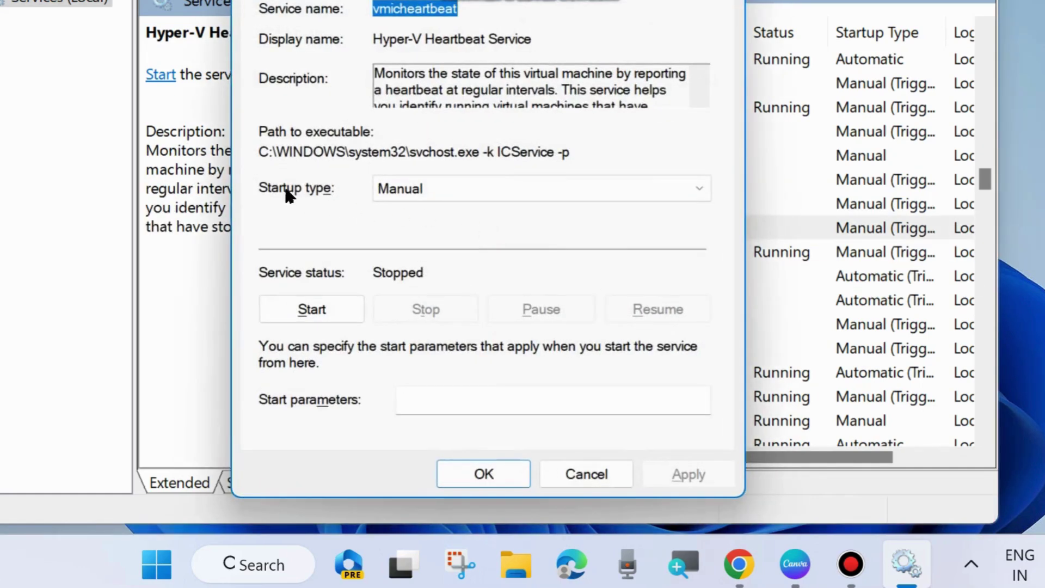
pyautogui.click(482, 187)
pyautogui.click(422, 228)
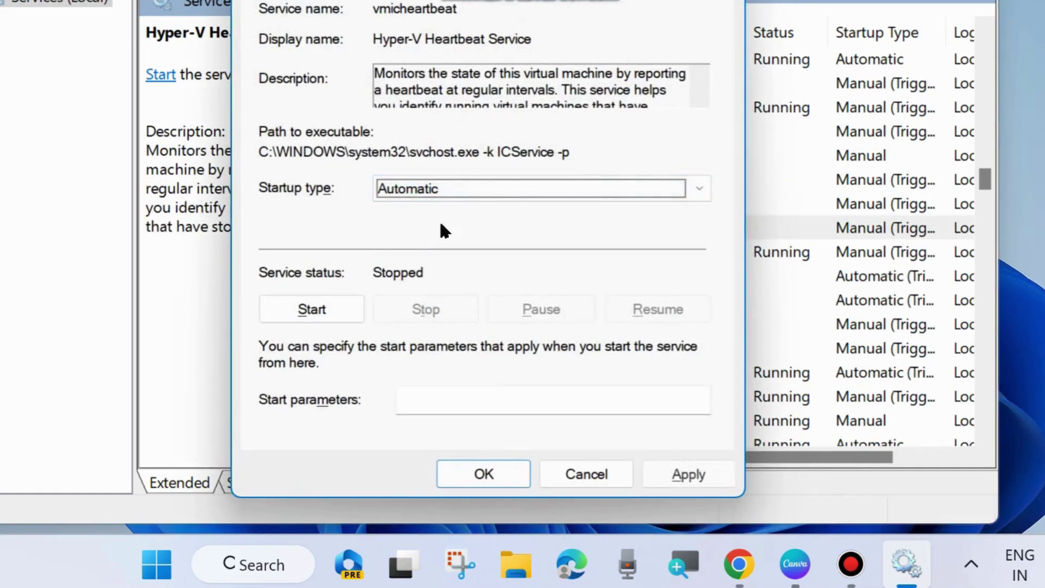
pyautogui.click(685, 476)
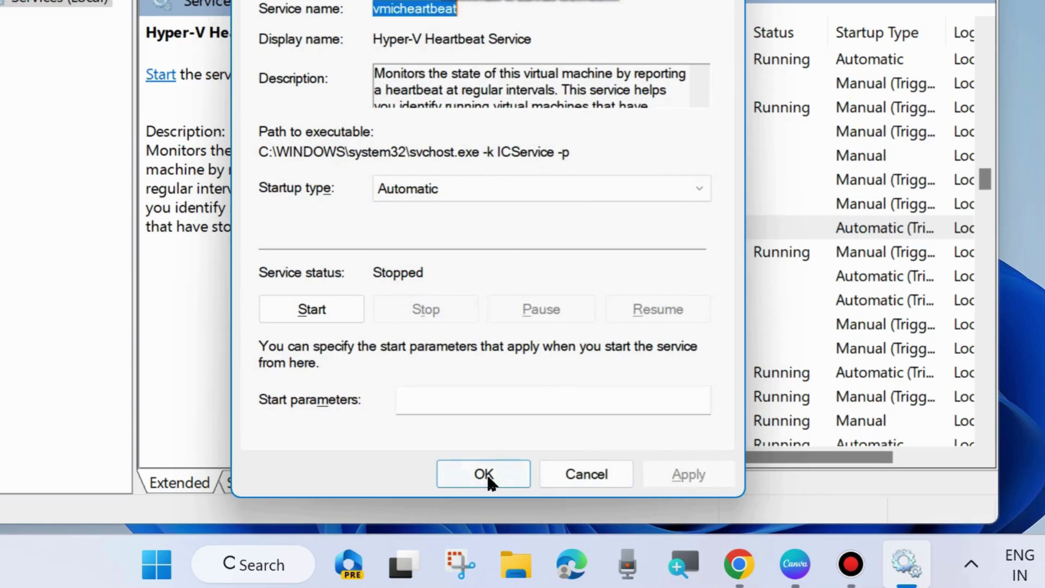
pyautogui.click(484, 476)
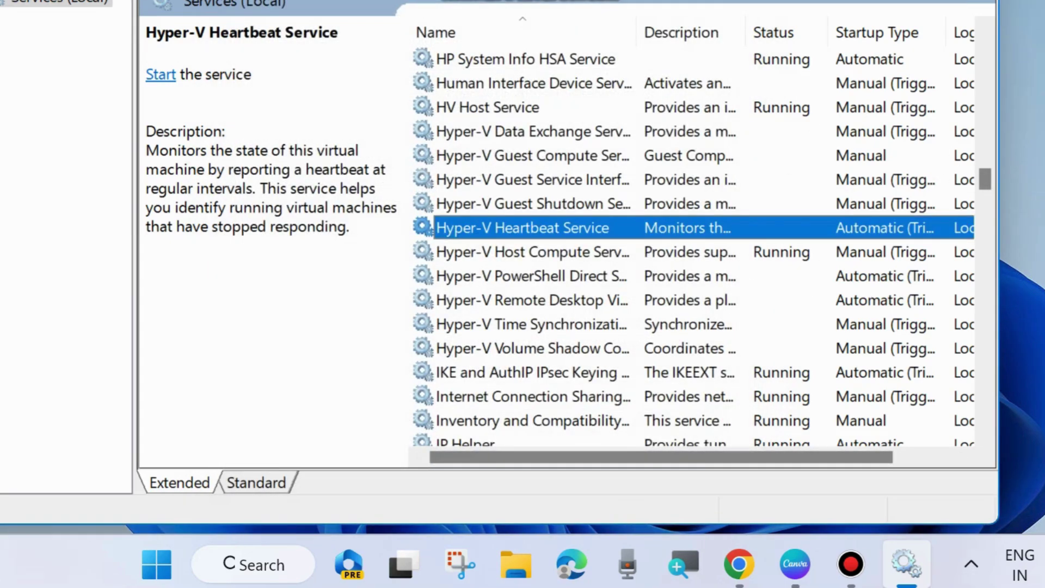
pyautogui.hotkey('alt', 'F4')
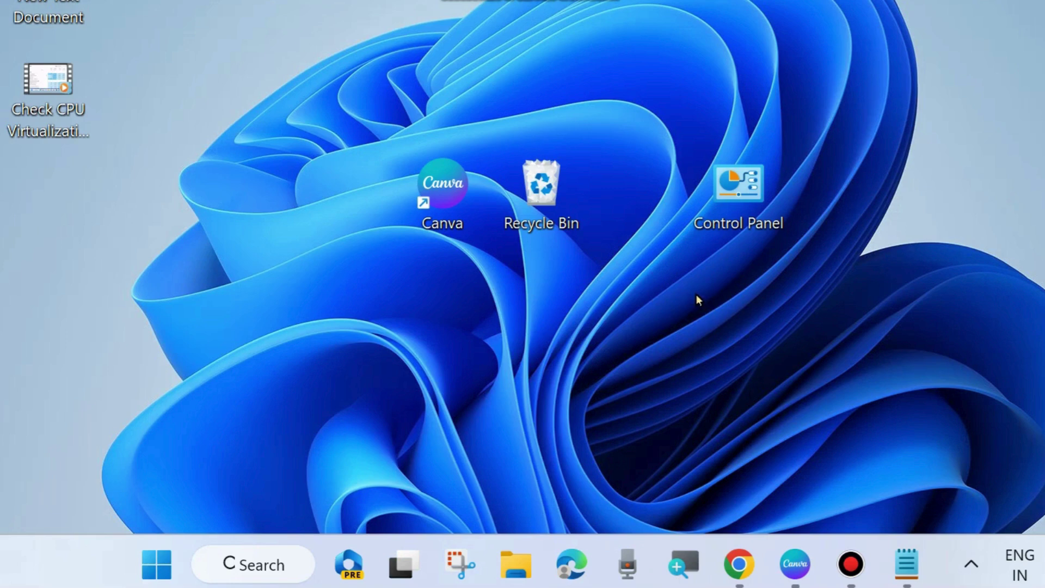
# Bring up the Win+X system shortcuts menu from the Start button
pyautogui.rightClick(157, 564)
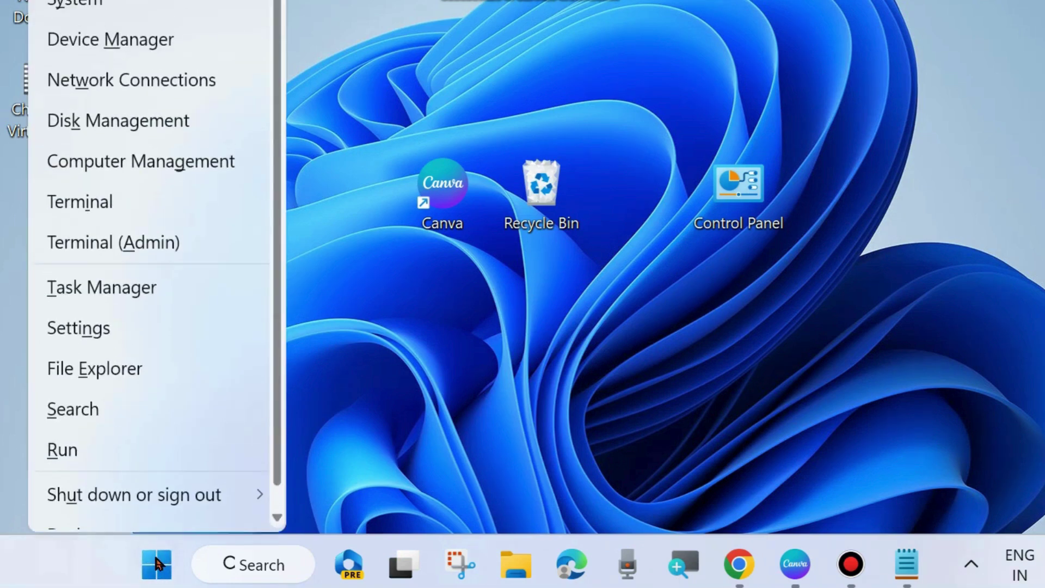
# Open Device Manager, bring it into view, and expand System devices to show the Microsoft Hyper-V drivers
pyautogui.click(110, 46)
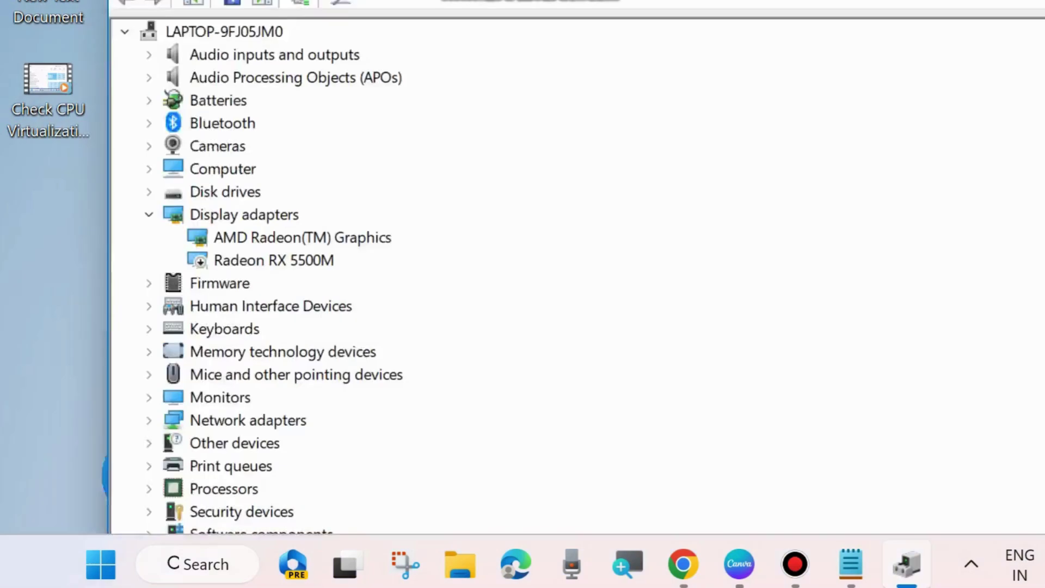
pyautogui.moveTo(452, 3); pyautogui.dragTo(451, 38)
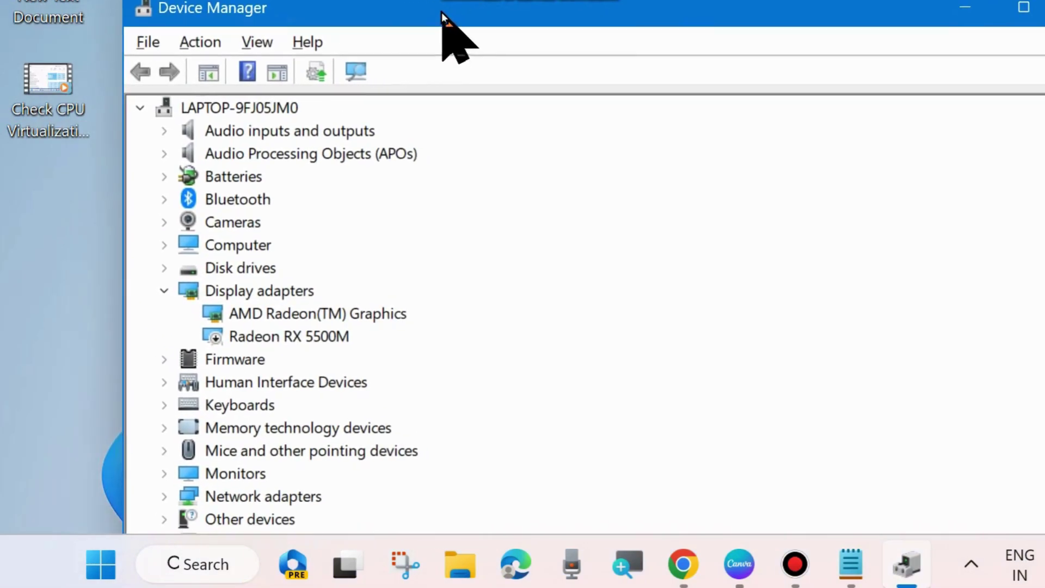
pyautogui.scroll(-2, 248, 430)
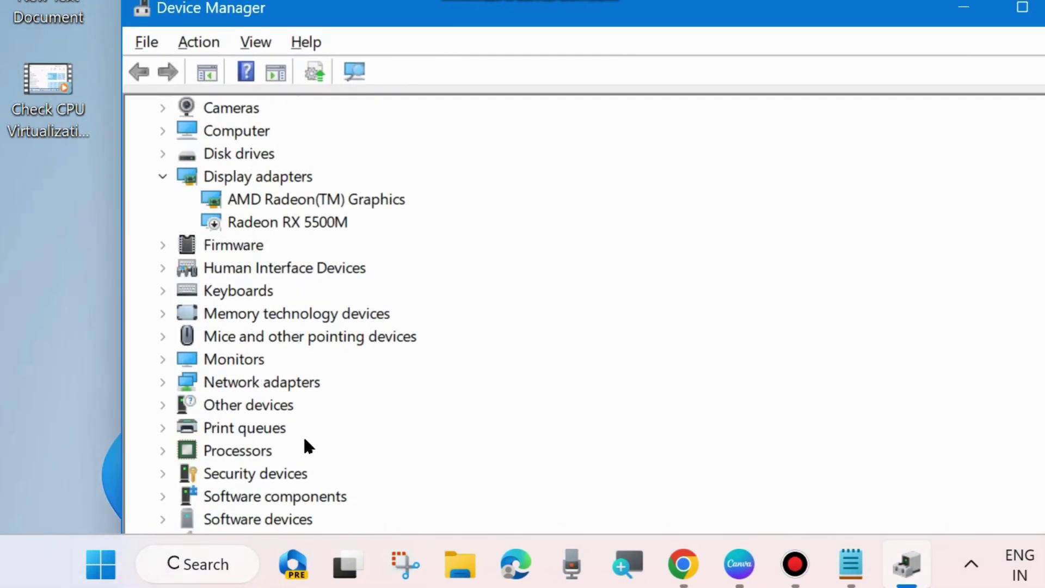
pyautogui.moveTo(427, 24); pyautogui.dragTo(407, 0)
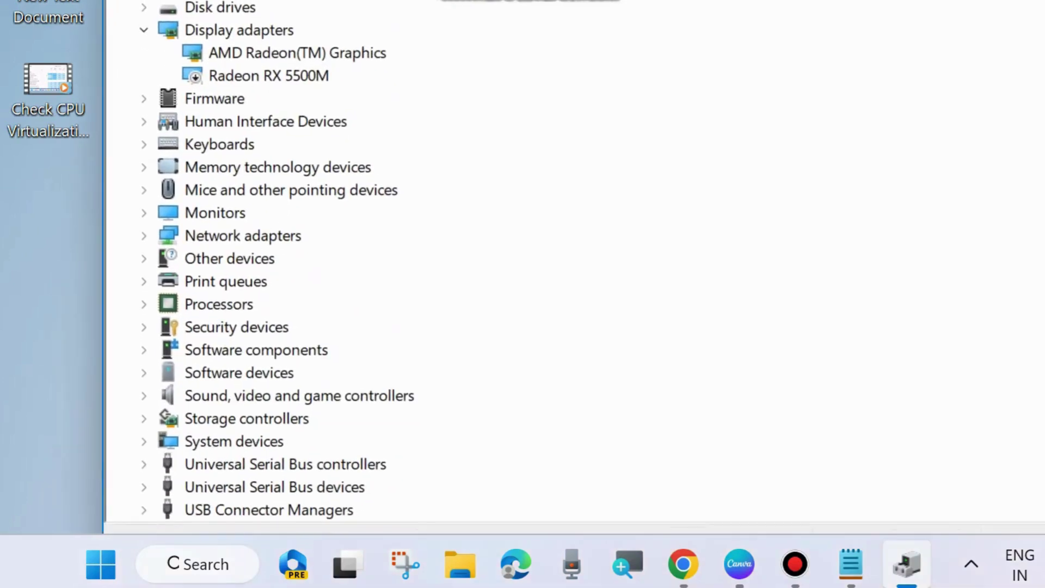
pyautogui.click(146, 441)
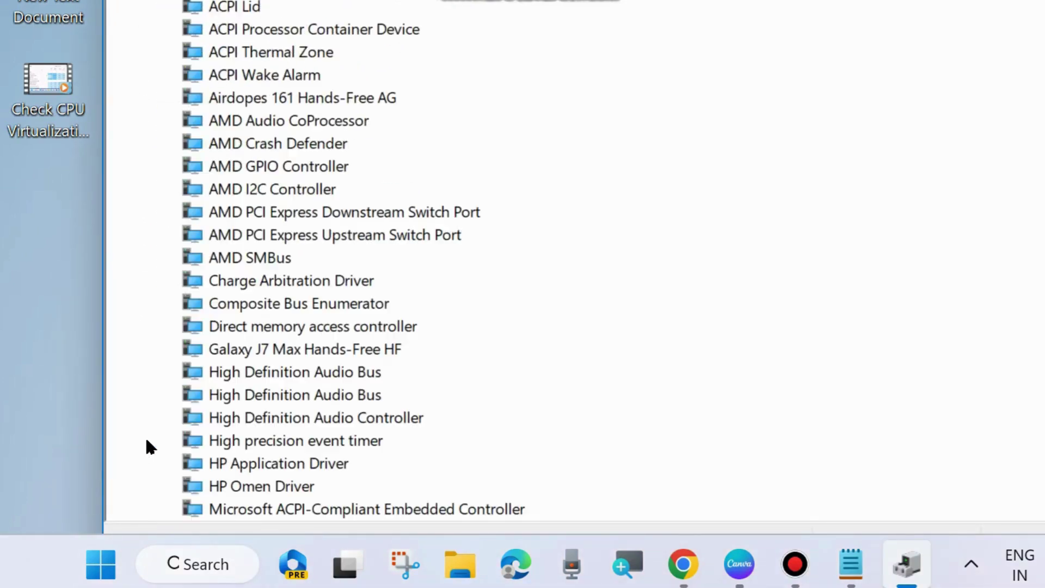
pyautogui.scroll(-5, 279, 355)
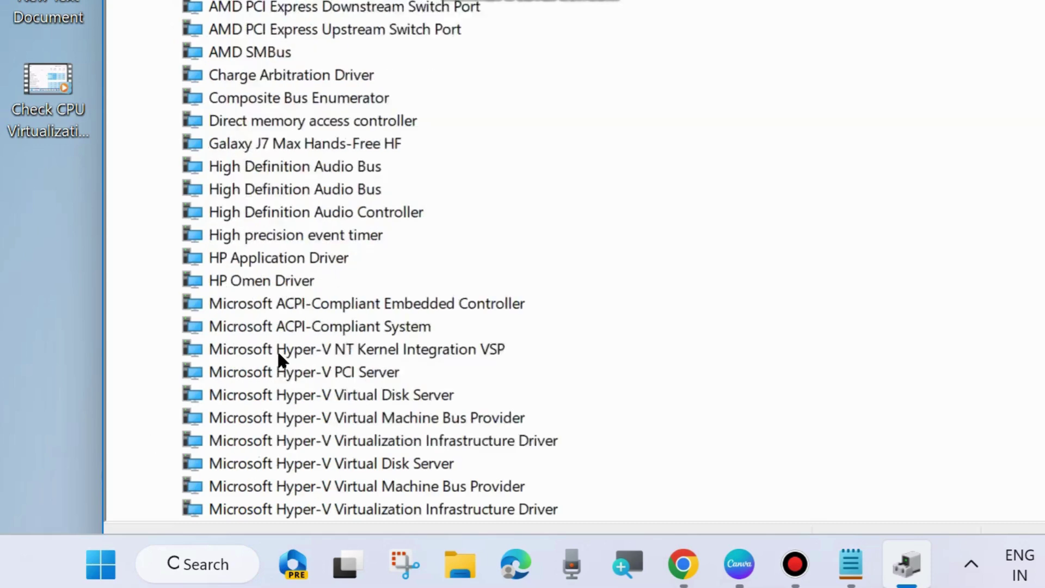
pyautogui.scroll(-7, 279, 354)
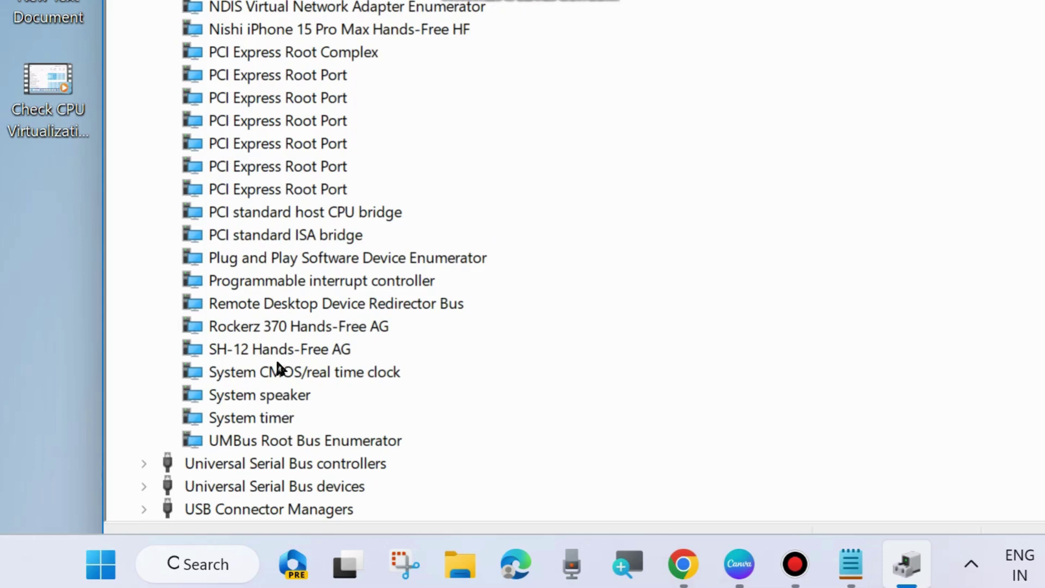
pyautogui.scroll(2, 281, 376)
pyautogui.scroll(1, 298, 294)
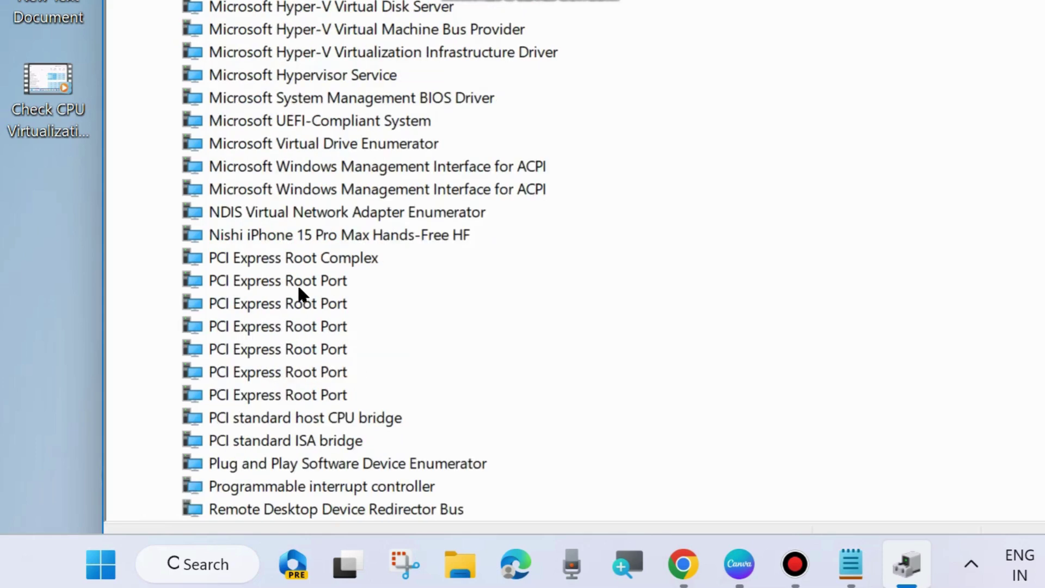
pyautogui.scroll(1, 318, 120)
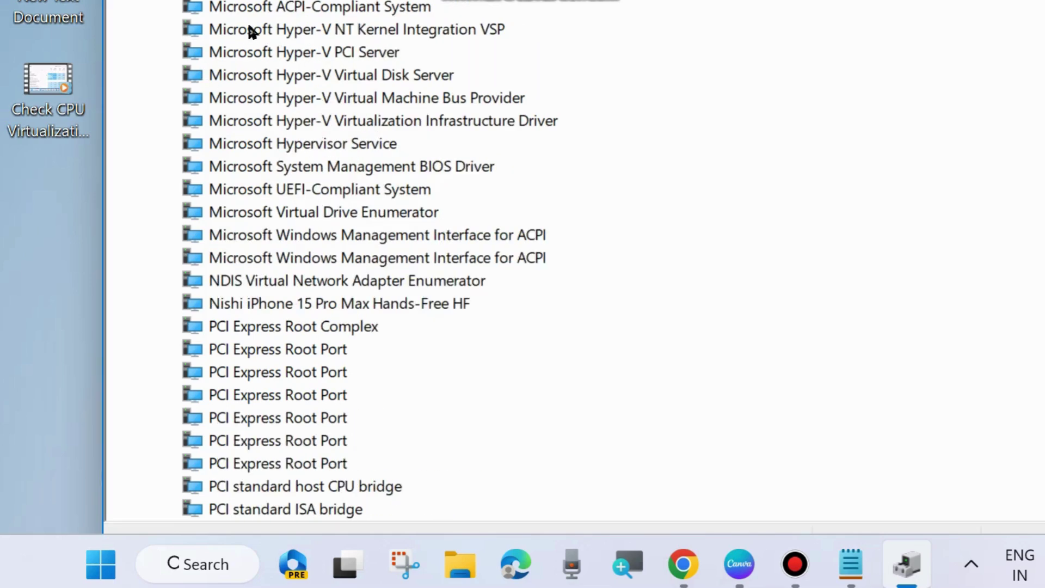
pyautogui.scroll(1, 321, 101)
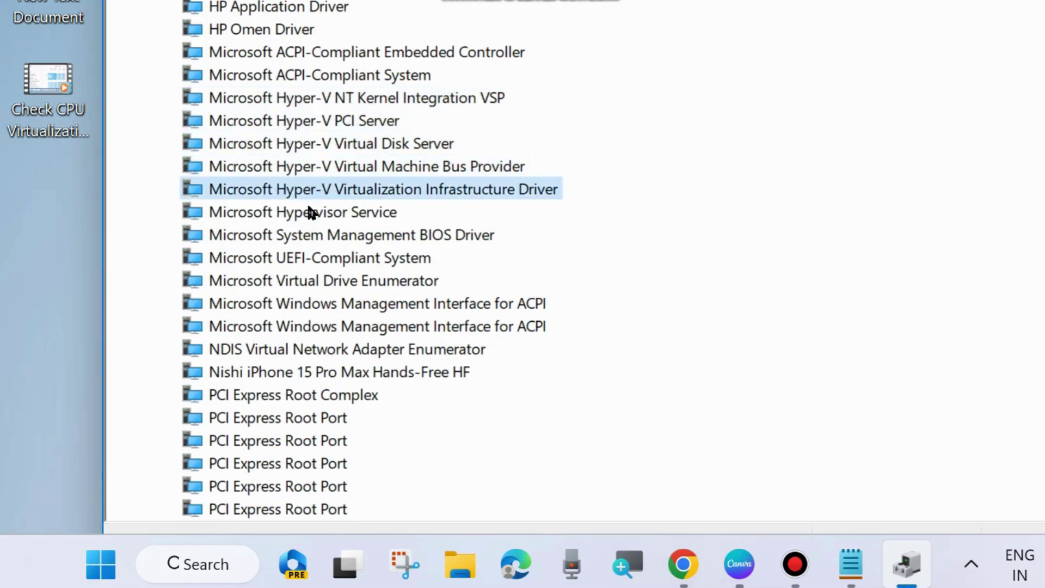
# Search automatically for a newer Microsoft Hypervisor Service driver; the best one is already installed
pyautogui.rightClick(277, 210)
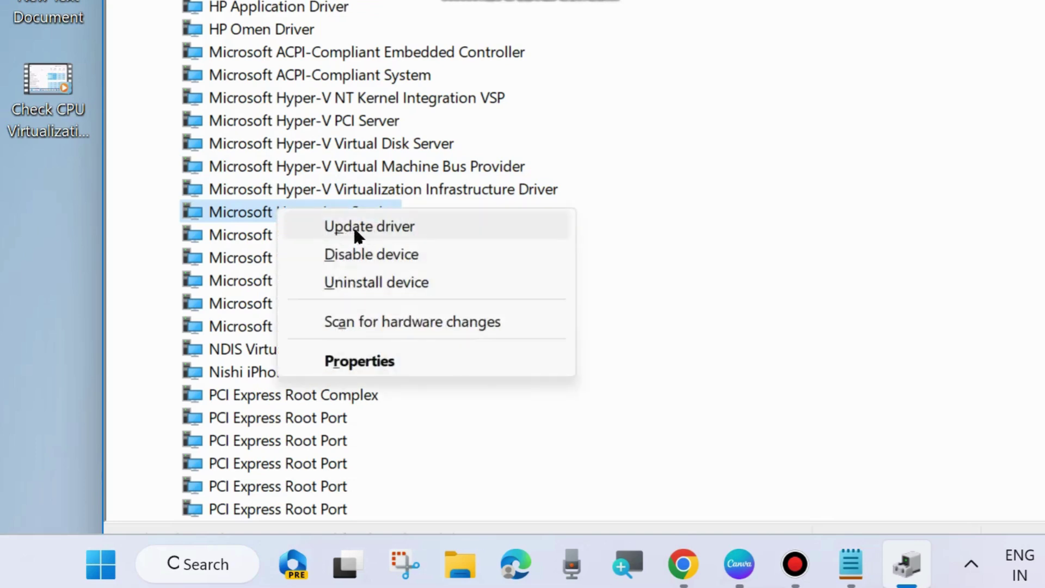
pyautogui.click(362, 225)
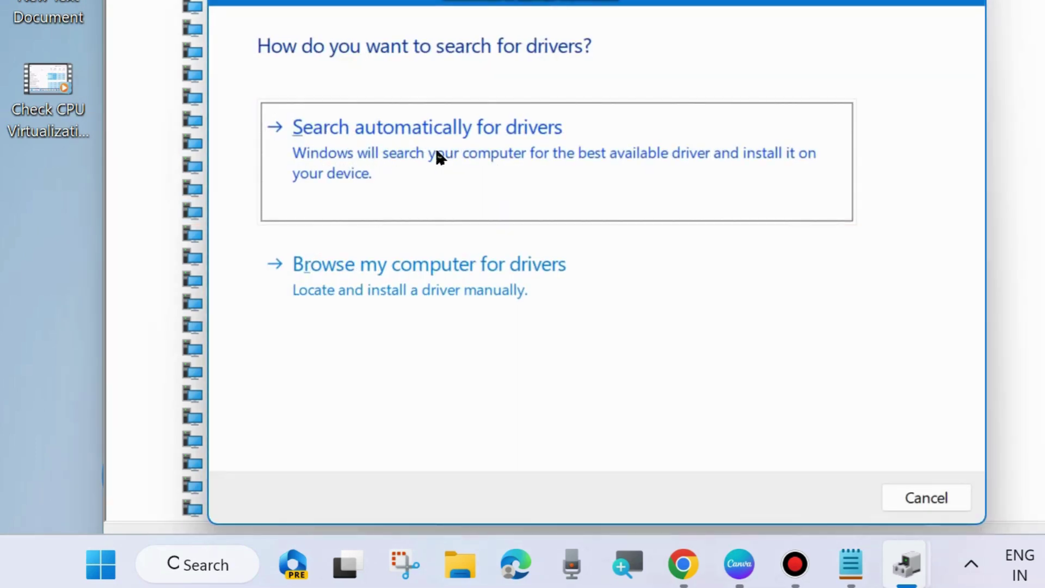
pyautogui.click(412, 154)
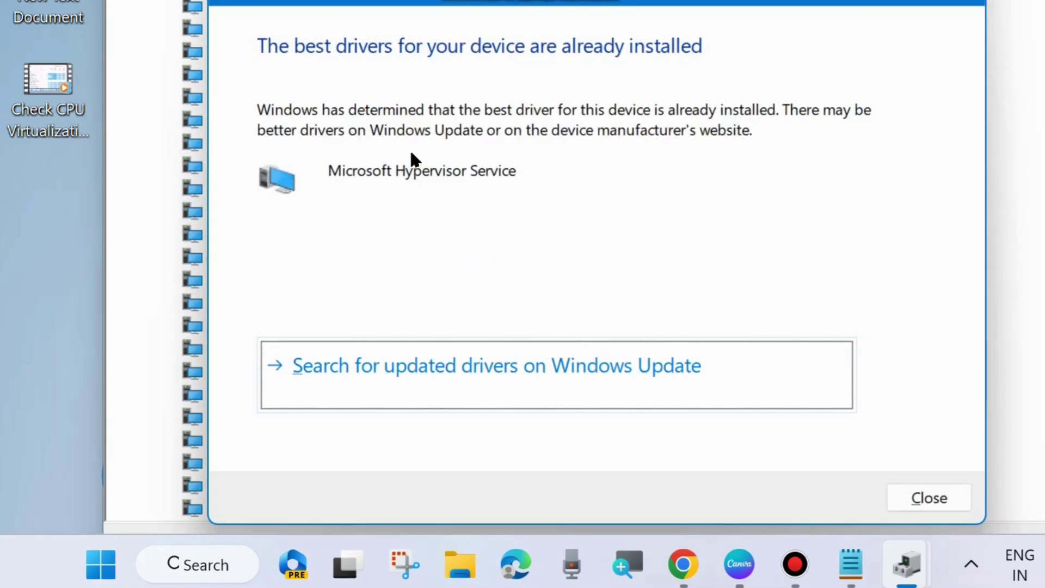
pyautogui.click(905, 492)
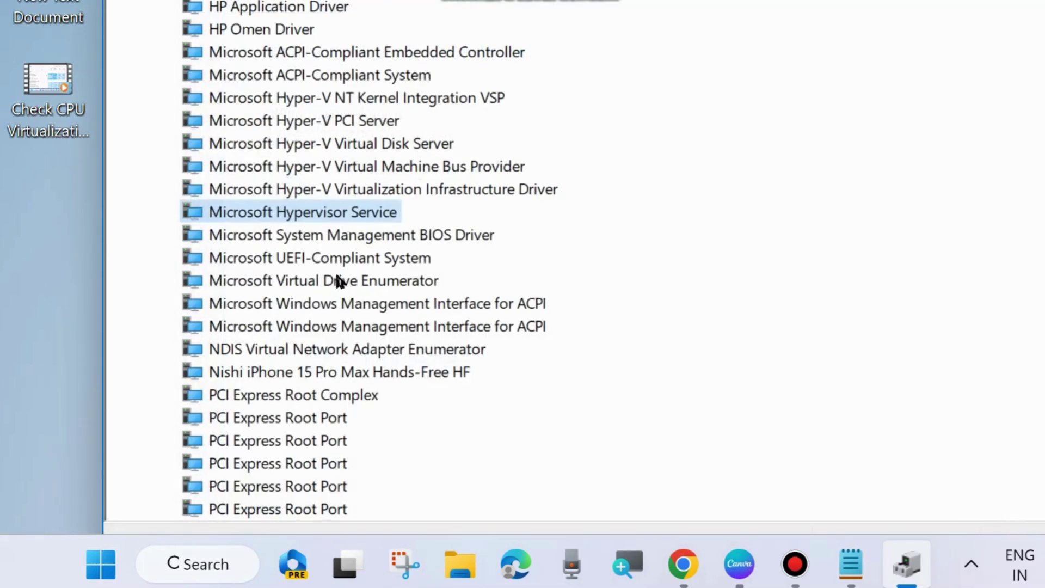
# Search automatically for a newer System Management BIOS Driver, then minimize Device Manager
pyautogui.rightClick(307, 239)
pyautogui.click(391, 253)
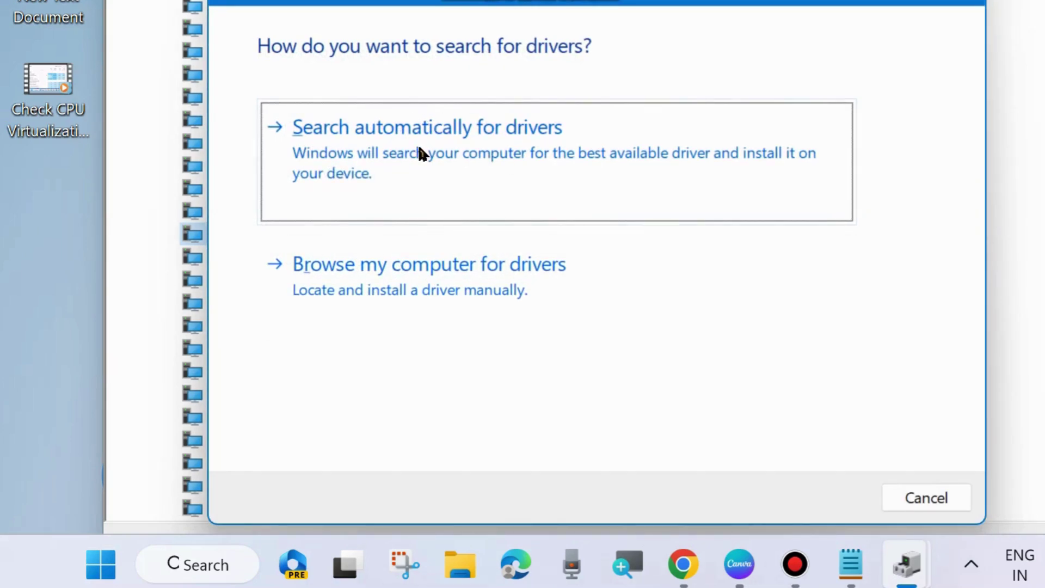
pyautogui.click(420, 152)
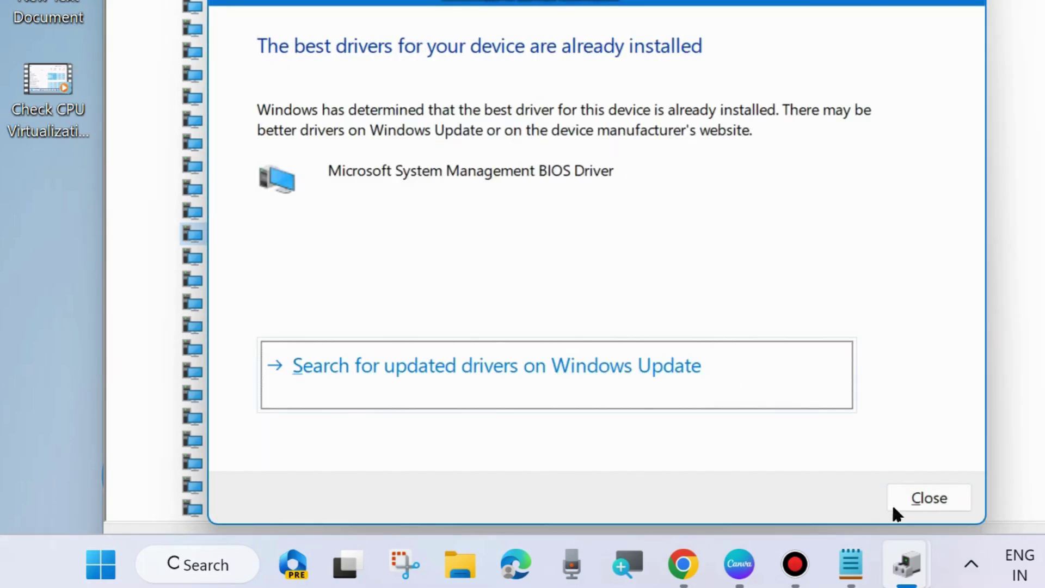
pyautogui.click(930, 500)
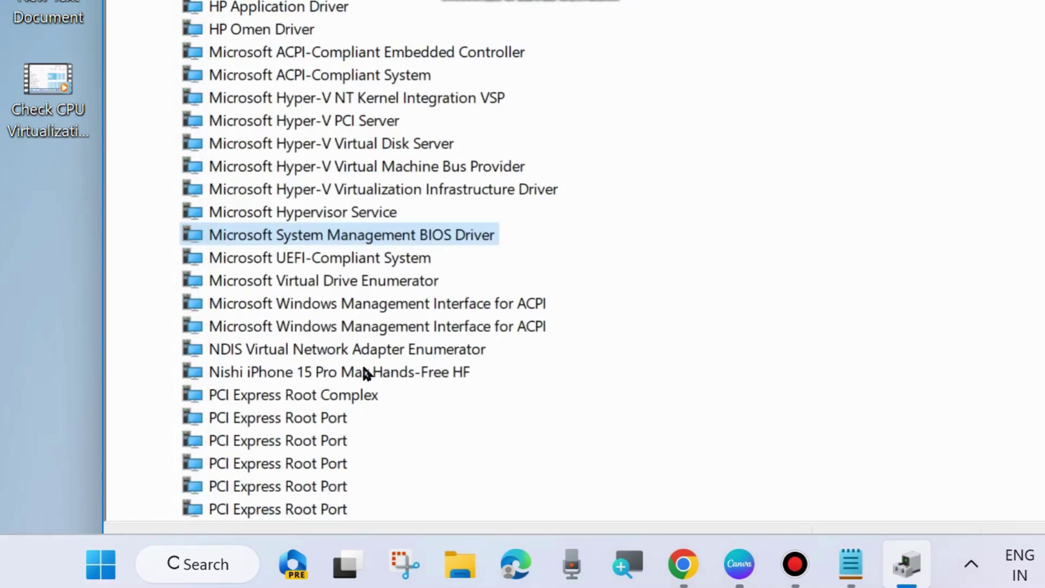
pyautogui.click(997, 2)
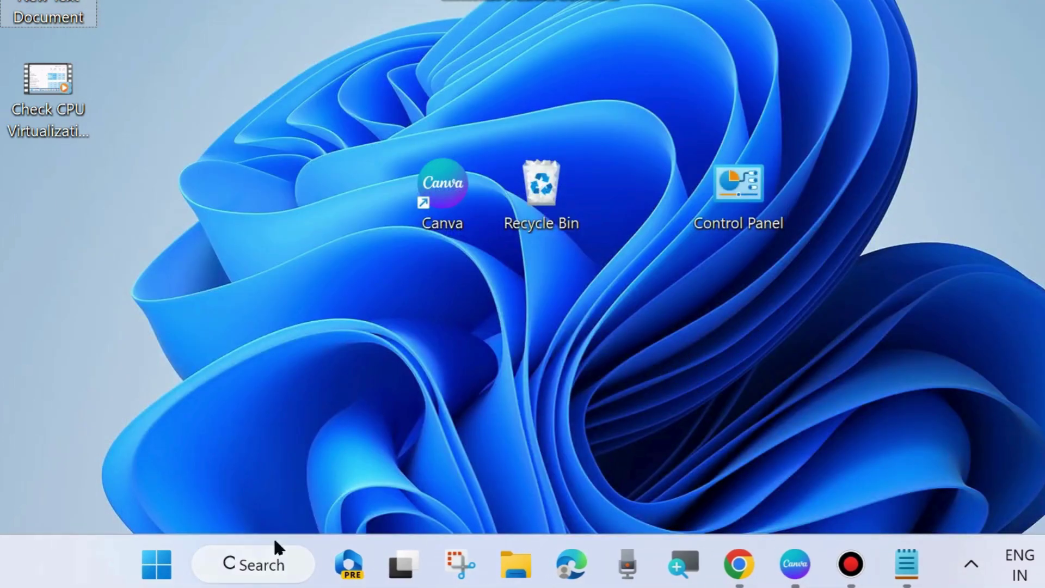
# Search for cmd and run Command Prompt as administrator
pyautogui.click(244, 566)
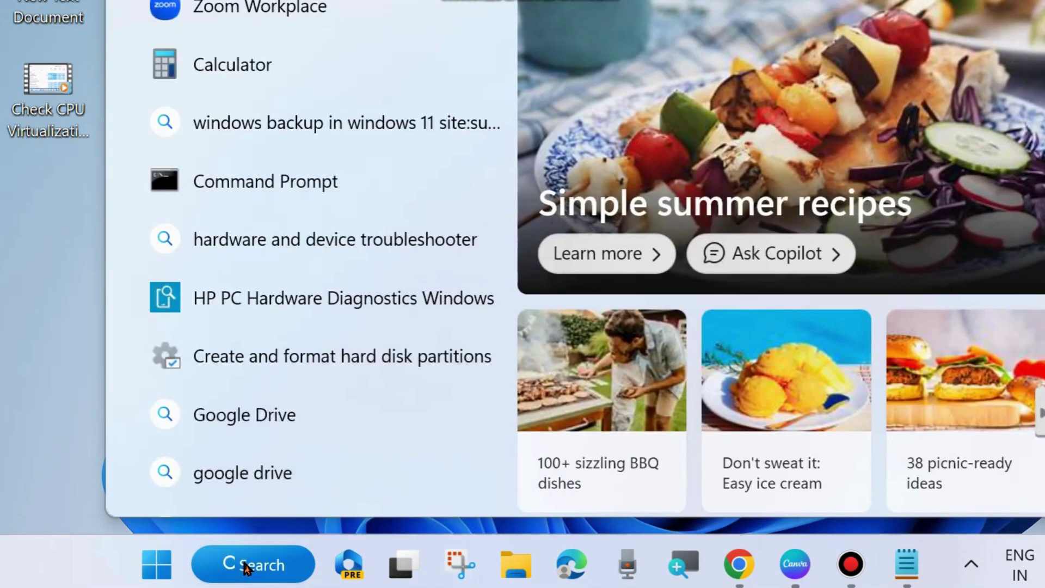
pyautogui.write('cmd')
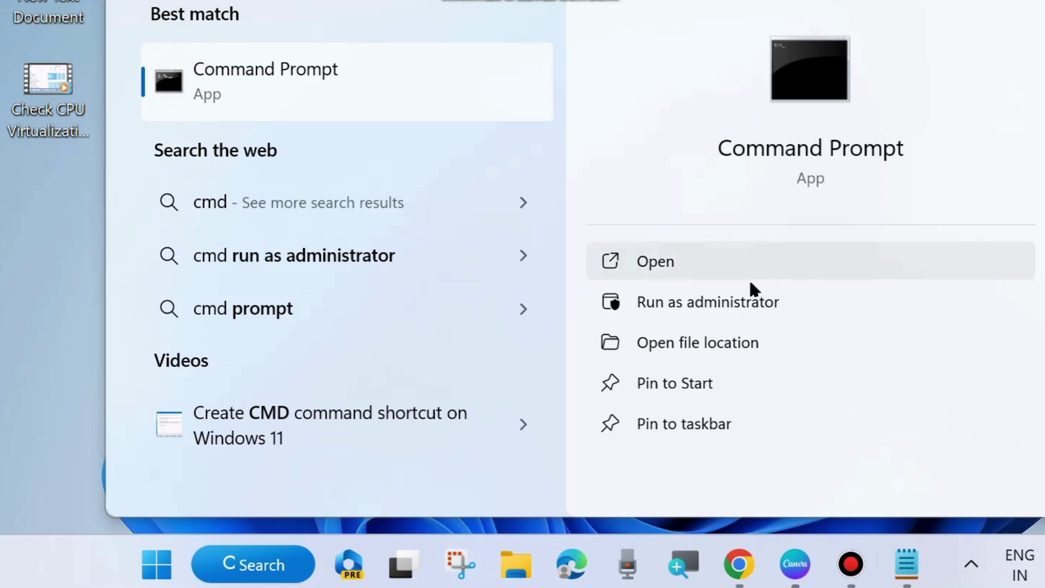
pyautogui.click(696, 301)
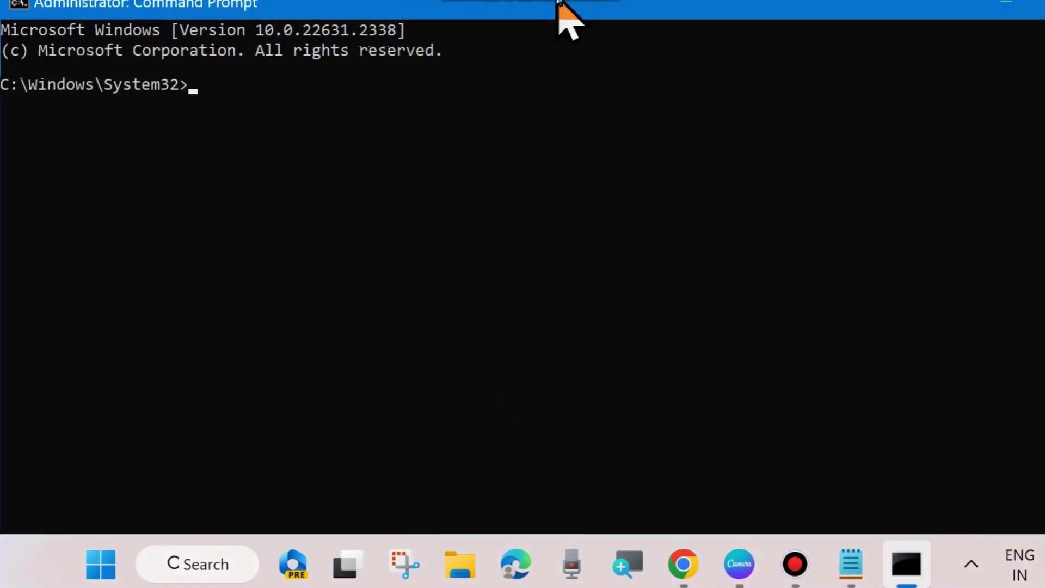
# Copy the bcdedit hypervisorlaunchtype command line from the Notepad note
pyautogui.moveTo(559, 2); pyautogui.dragTo(561, 25)
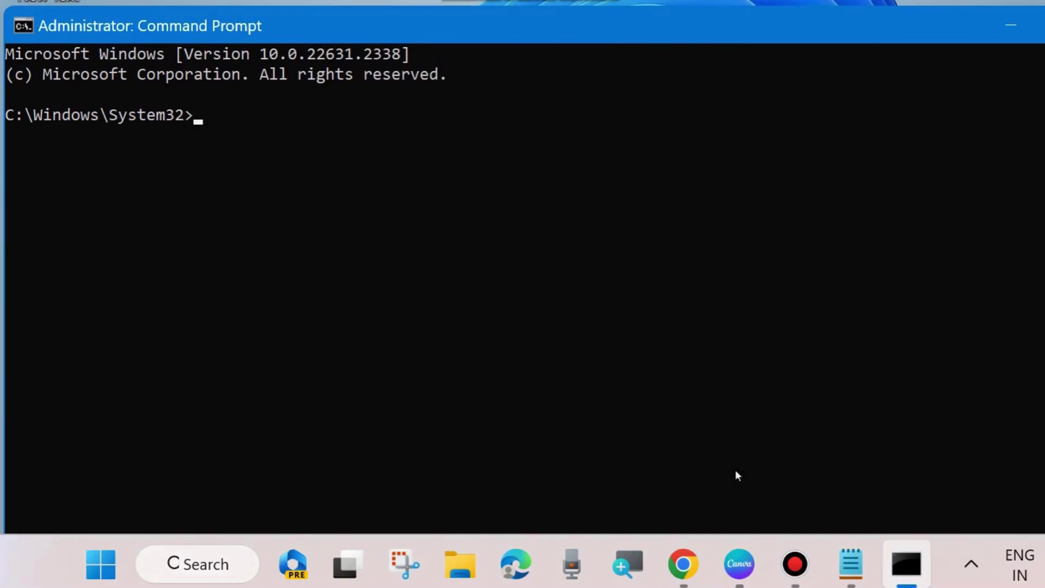
pyautogui.click(851, 564)
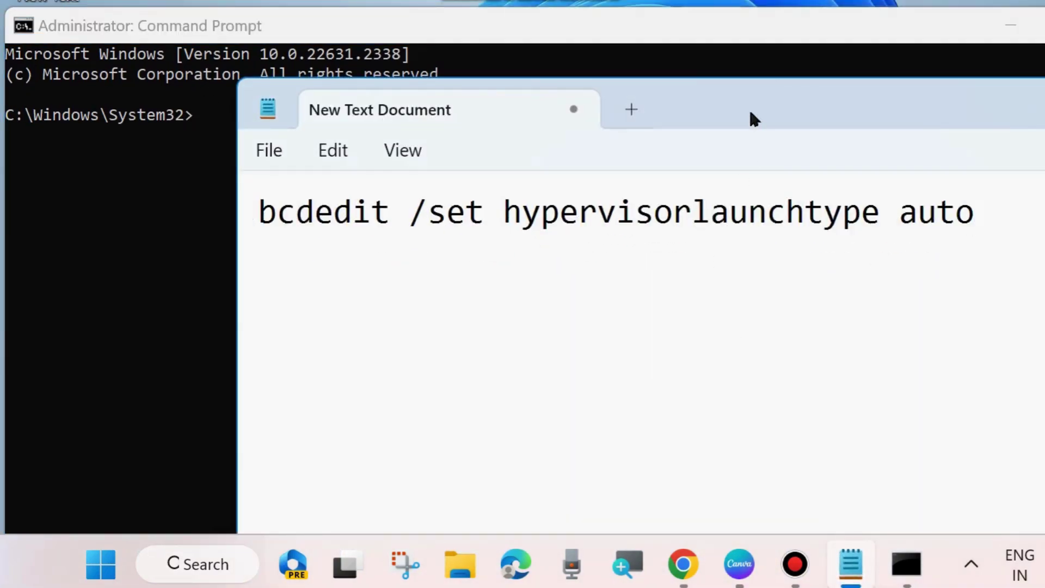
pyautogui.moveTo(750, 113); pyautogui.dragTo(761, 186)
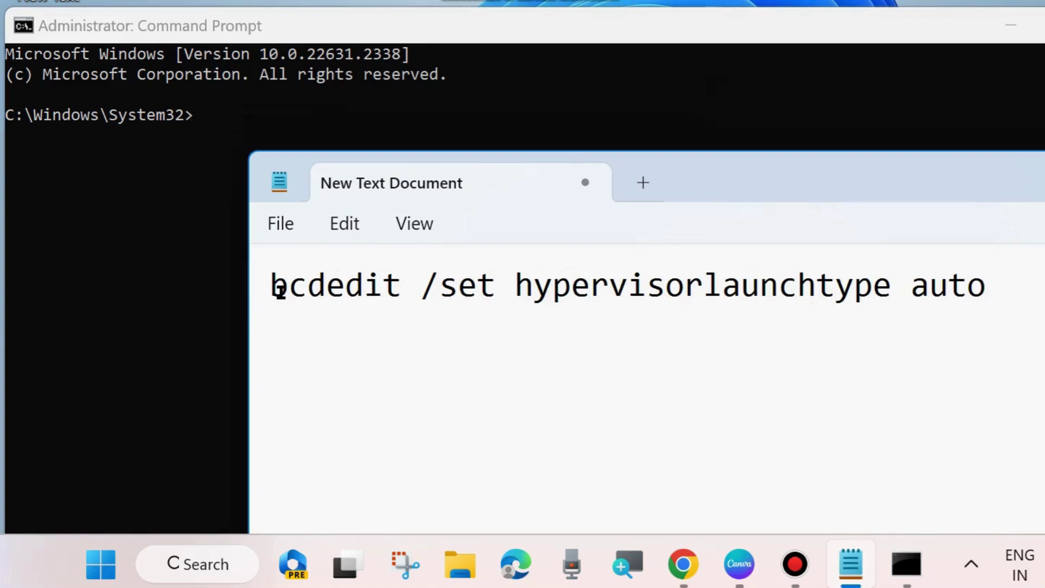
pyautogui.moveTo(272, 289); pyautogui.dragTo(922, 310)
pyautogui.press('super+c')
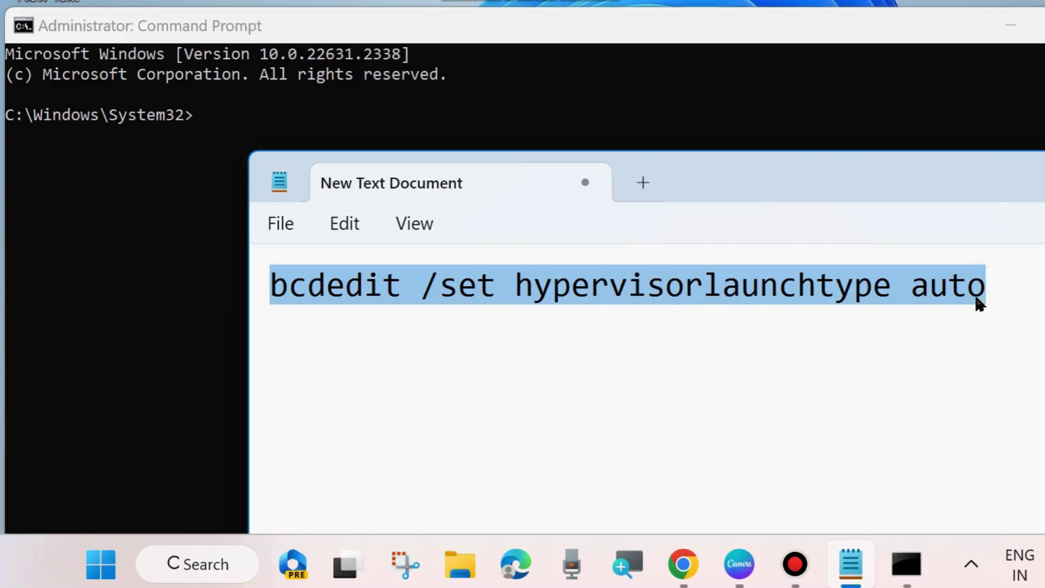
pyautogui.click(766, 334)
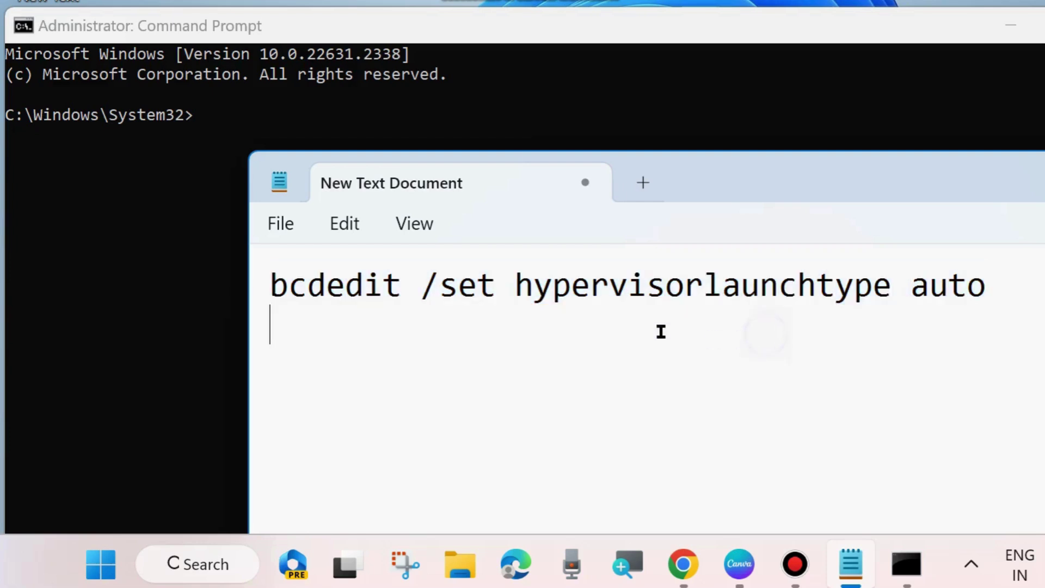
# Paste and run bcdedit /set hypervisorlaunchtype auto in Command Prompt, then show the desktop
pyautogui.click(194, 119)
pyautogui.rightClick(193, 119)
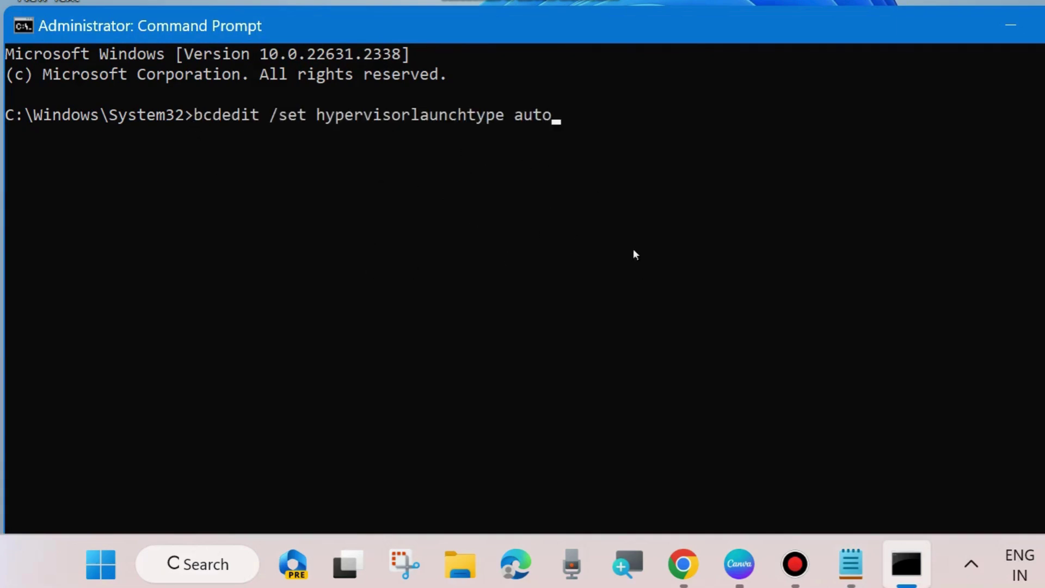
pyautogui.press('Return')
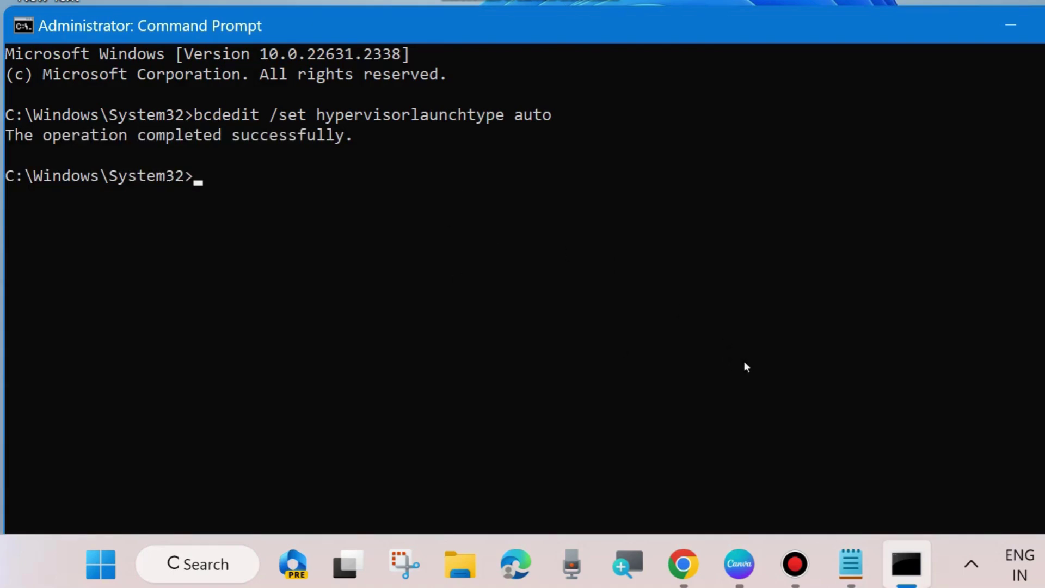
pyautogui.click(850, 567)
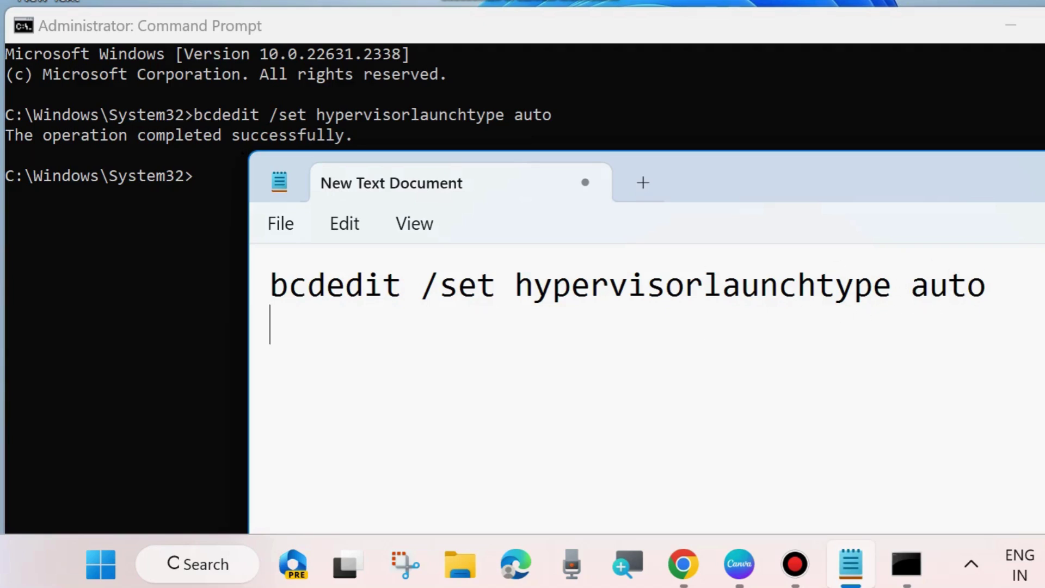
pyautogui.press('super+Down')
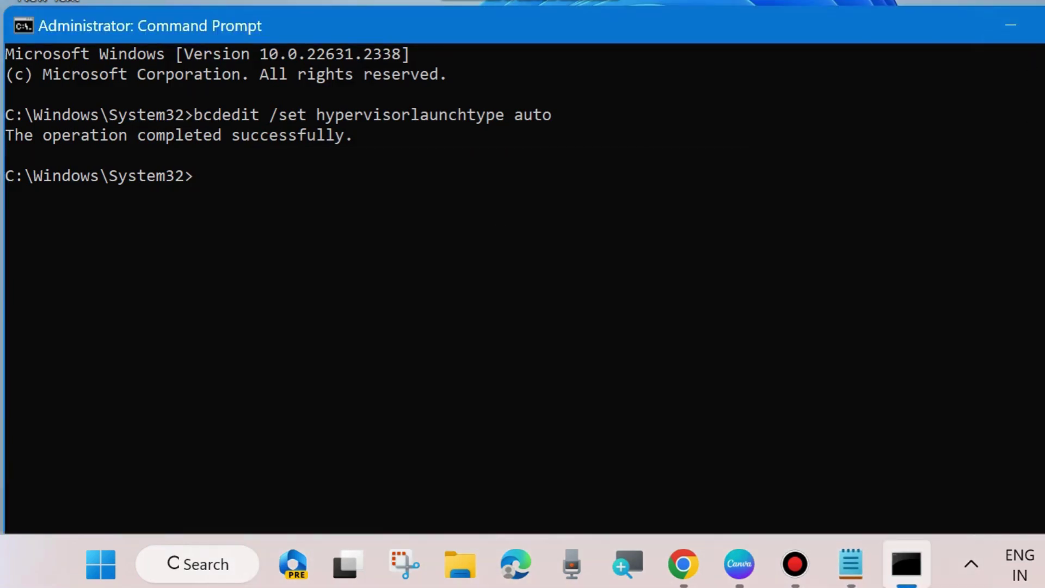
pyautogui.press('super+d')
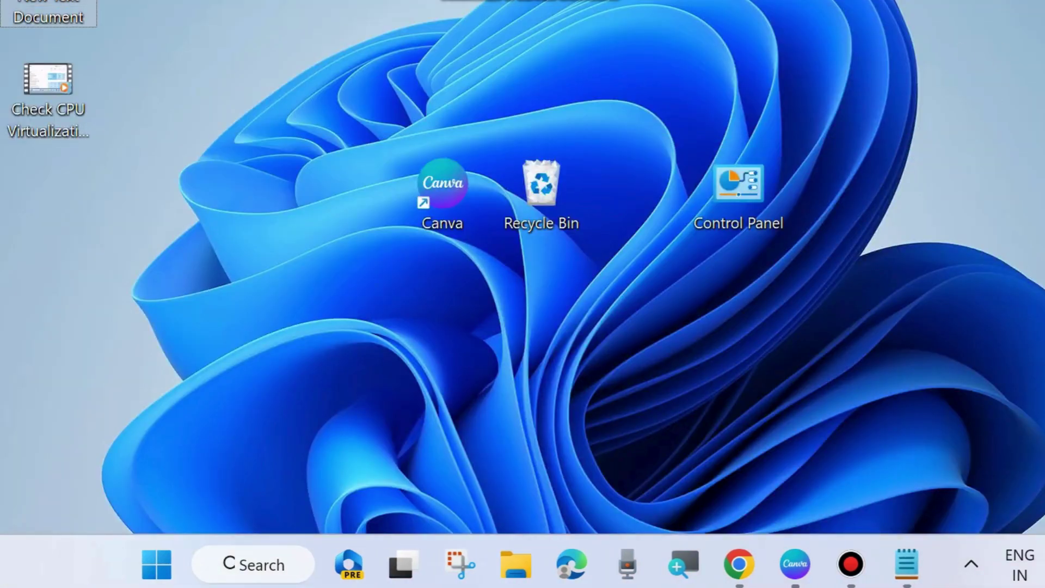